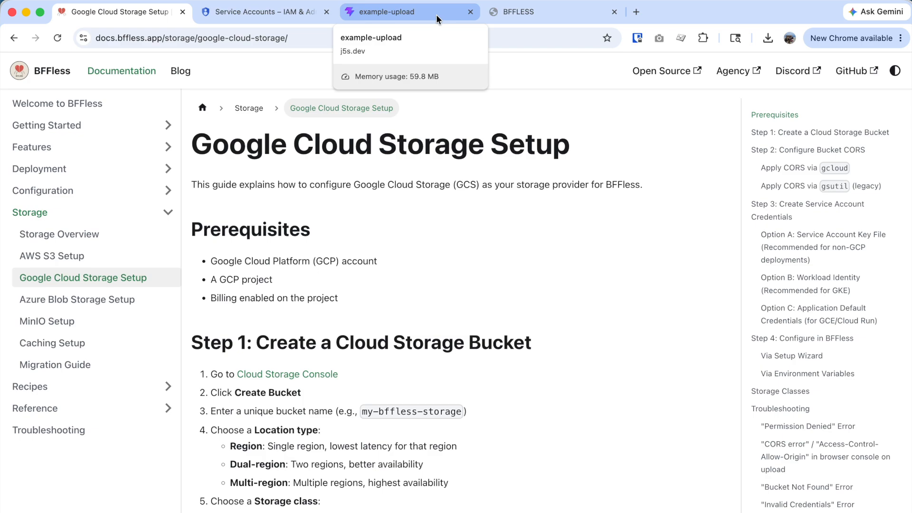
- Look over the deployed example-upload site and the example-project deployments page
{"action": "left_click", "coordinate": [436, 14]}
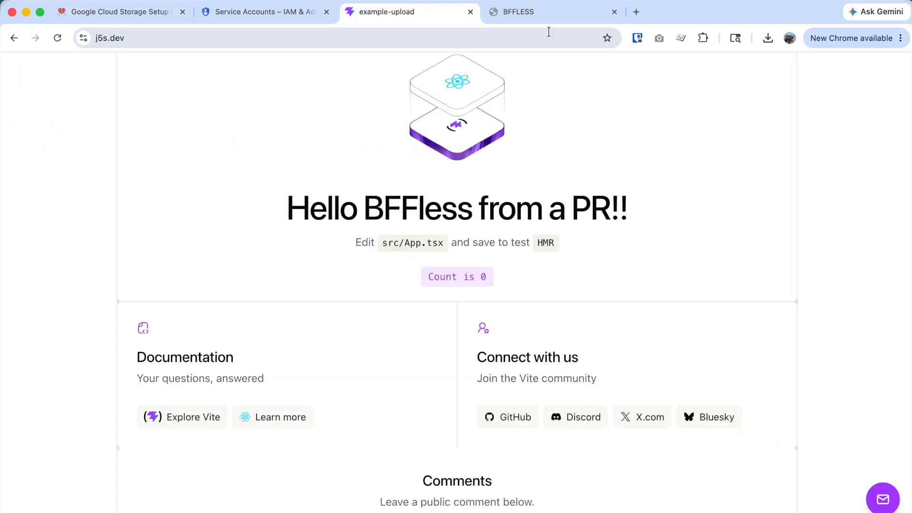
{"action": "left_click", "coordinate": [503, 14]}
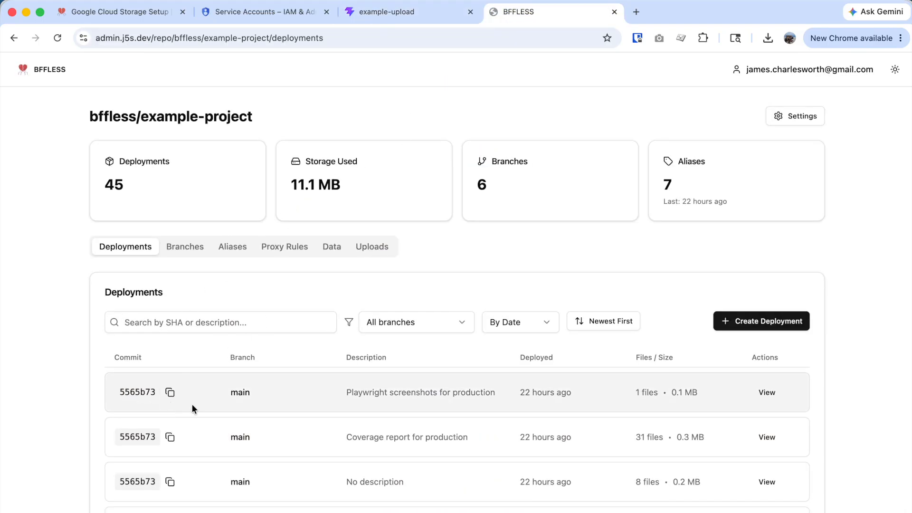
{"action": "scroll", "coordinate": [190, 357], "scroll_direction": "down", "scroll_amount": 3}
{"action": "scroll", "coordinate": [190, 359], "scroll_direction": "up", "scroll_amount": 3}
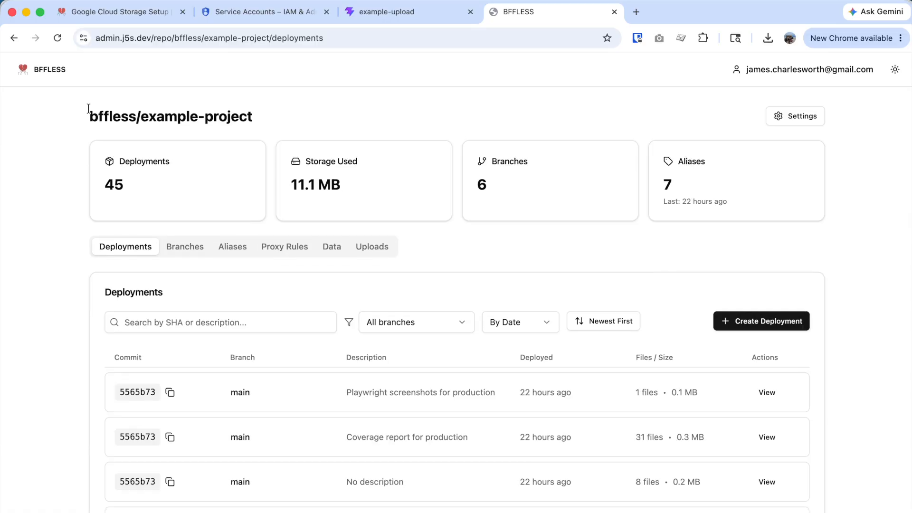
- Open Site Settings' Infrastructure tab and highlight the ./uploads Local Filesystem storage path
{"action": "left_click", "coordinate": [24, 69]}
{"action": "scroll", "coordinate": [243, 473], "scroll_direction": "down", "scroll_amount": 2}
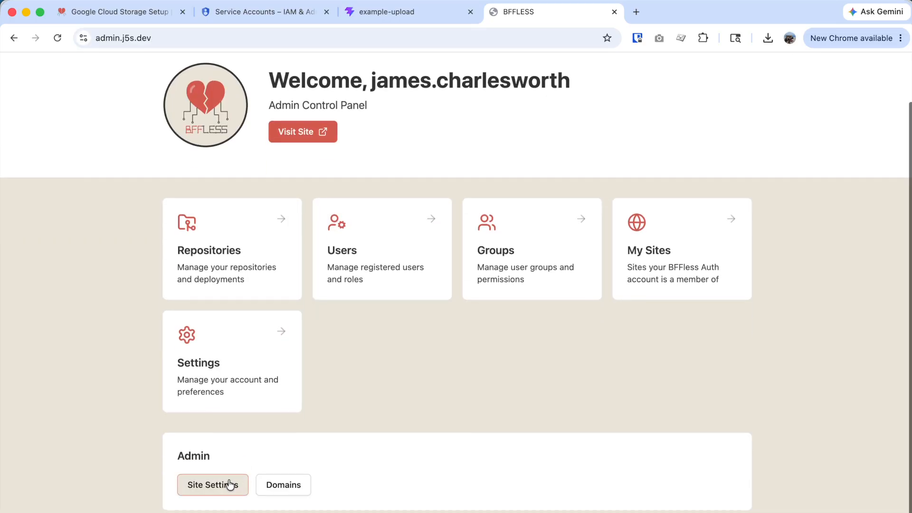
{"action": "left_click", "coordinate": [230, 483]}
{"action": "scroll", "coordinate": [290, 463], "scroll_direction": "down", "scroll_amount": 3}
{"action": "scroll", "coordinate": [289, 463], "scroll_direction": "up", "scroll_amount": 3}
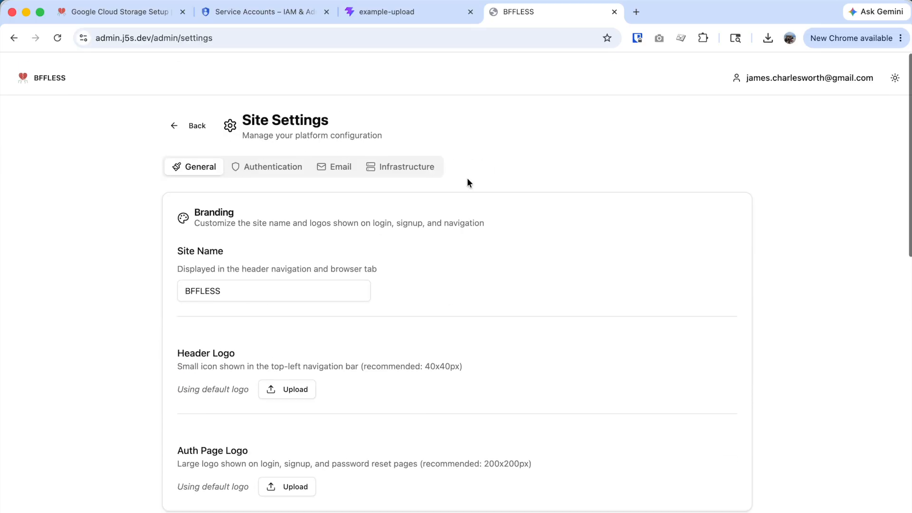
{"action": "left_click", "coordinate": [417, 165]}
{"action": "scroll", "coordinate": [509, 364], "scroll_direction": "down", "scroll_amount": 8}
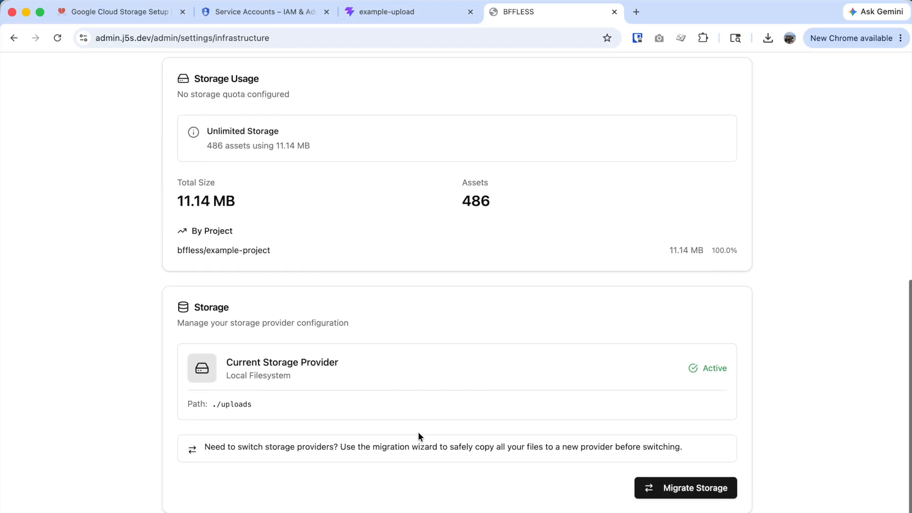
{"action": "left_click_drag", "start_coordinate": [251, 407], "coordinate": [212, 407]}
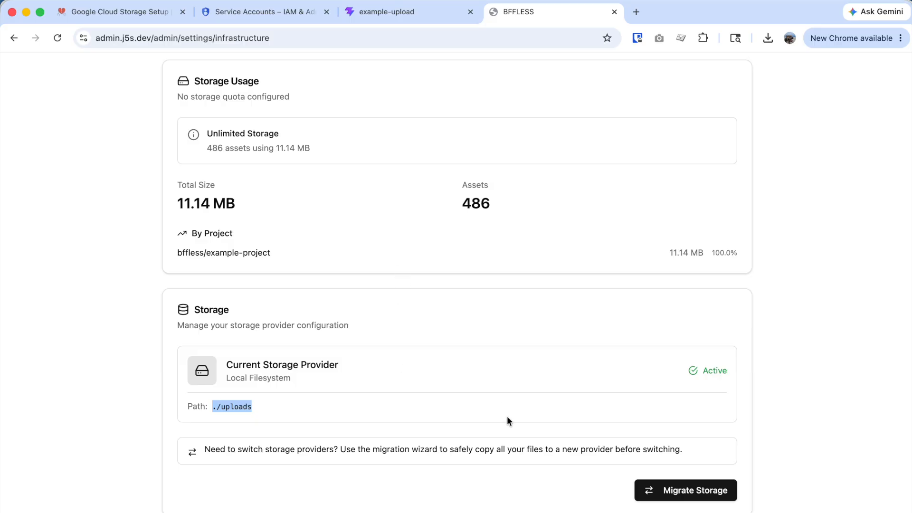
- In the Google Cloud Storage Setup guide, scroll down to Step 2's gcloud CORS update command
{"action": "left_click", "coordinate": [119, 12]}
{"action": "scroll", "coordinate": [456, 332], "scroll_direction": "up", "scroll_amount": 10}
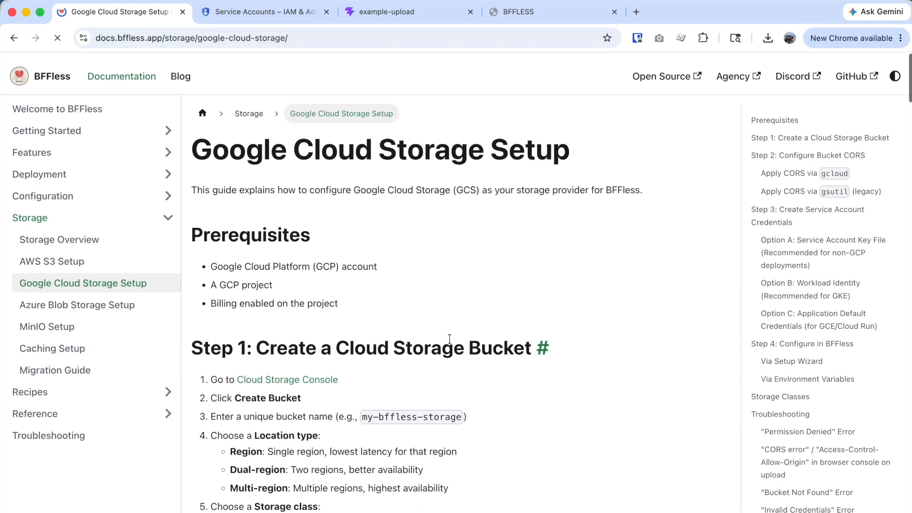
{"action": "scroll", "coordinate": [455, 329], "scroll_direction": "down", "scroll_amount": 10}
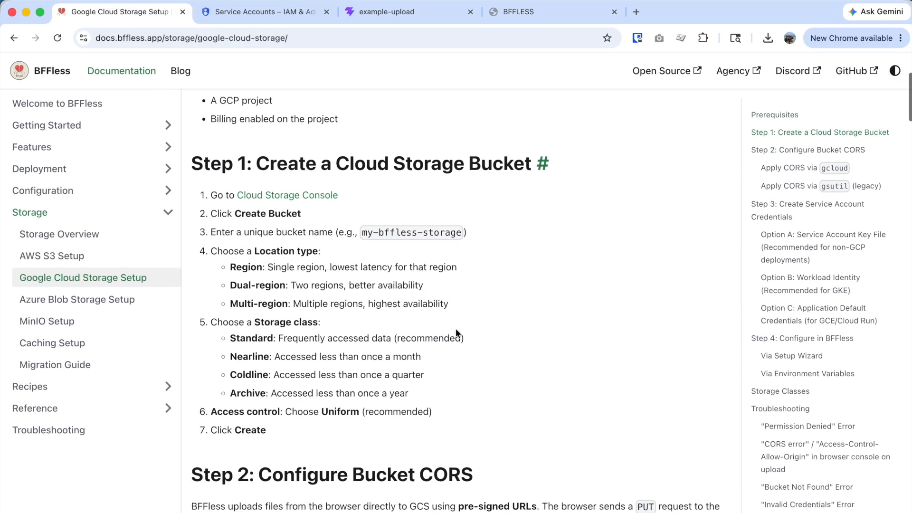
{"action": "scroll", "coordinate": [457, 332], "scroll_direction": "up", "scroll_amount": 10}
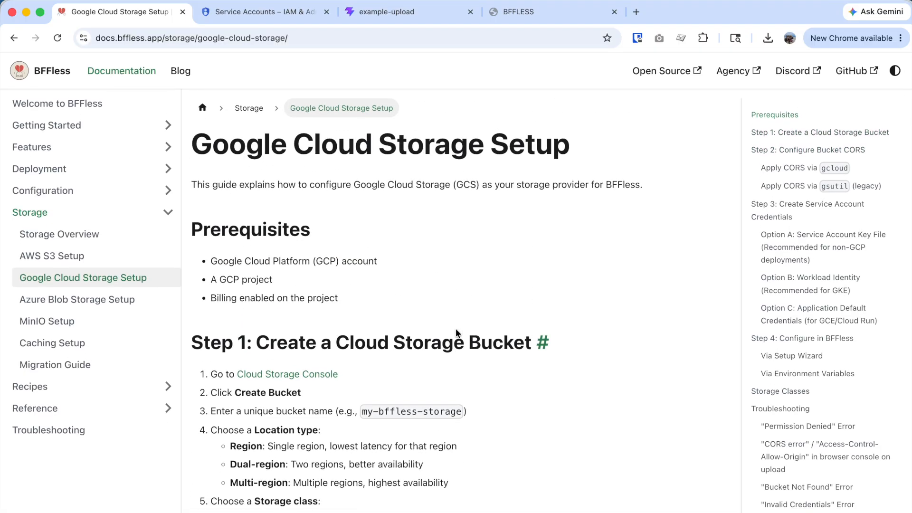
{"action": "scroll", "coordinate": [492, 342], "scroll_direction": "down", "scroll_amount": 3}
{"action": "scroll", "coordinate": [495, 350], "scroll_direction": "down", "scroll_amount": 8}
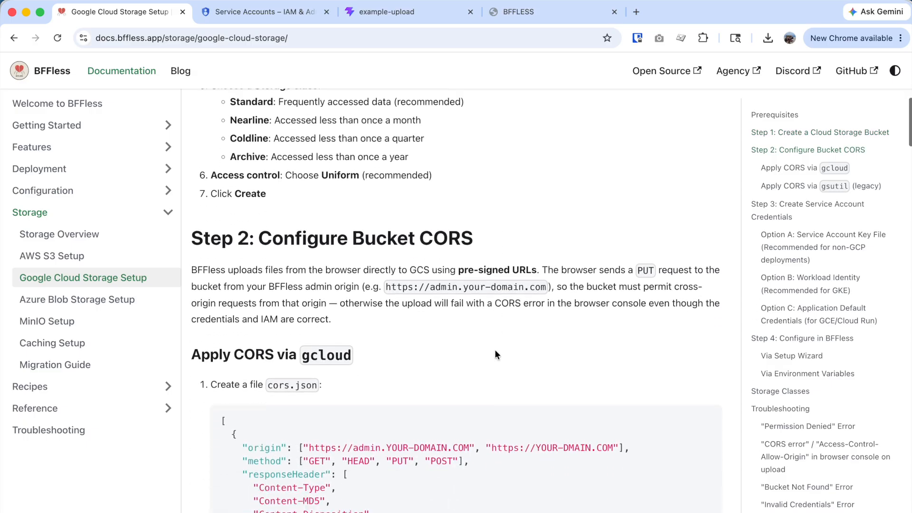
{"action": "scroll", "coordinate": [416, 318], "scroll_direction": "down", "scroll_amount": 3}
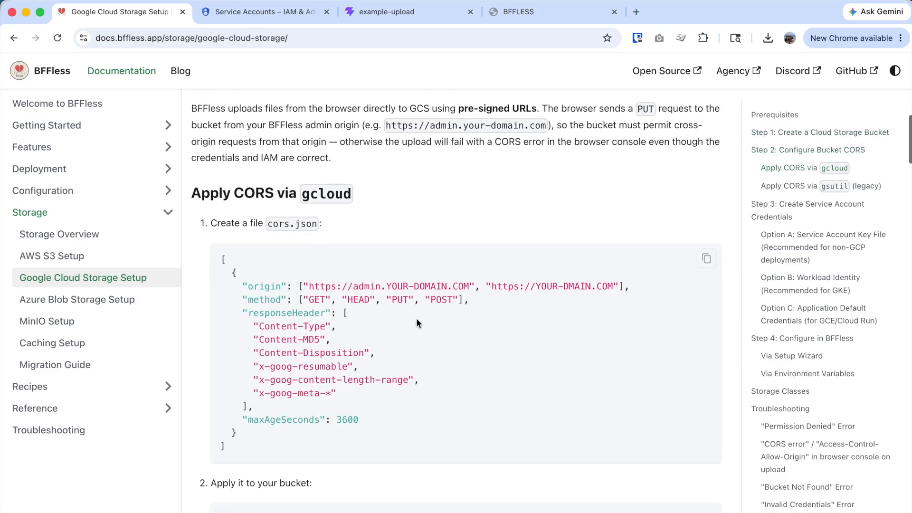
{"action": "scroll", "coordinate": [448, 364], "scroll_direction": "down", "scroll_amount": 1}
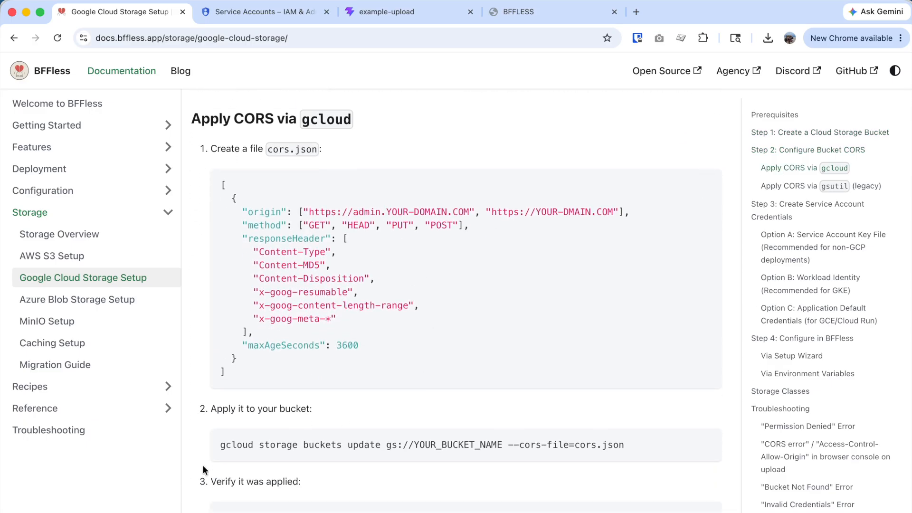
{"action": "double_click", "coordinate": [230, 445]}
- Scroll back up to the prerequisites and Step 1 bucket-creation instructions
{"action": "scroll", "coordinate": [281, 445], "scroll_direction": "up", "scroll_amount": 7}
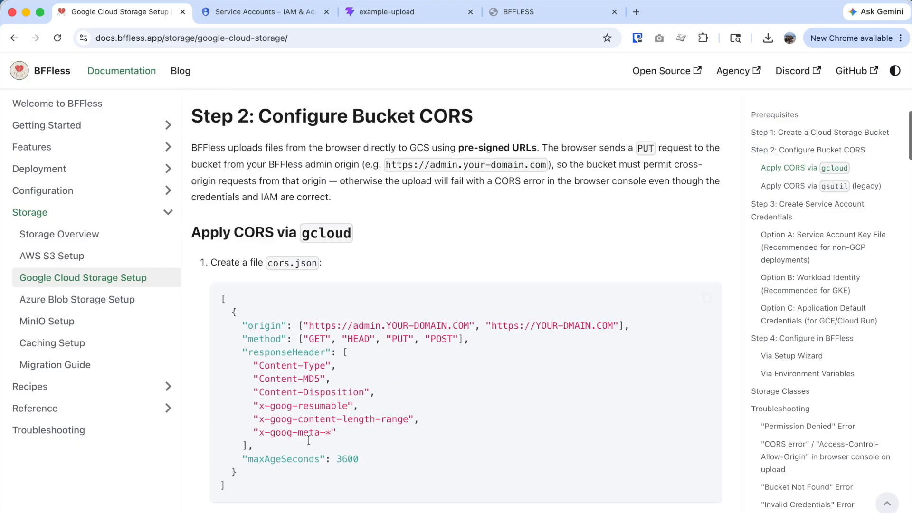
{"action": "scroll", "coordinate": [309, 439], "scroll_direction": "up", "scroll_amount": 6}
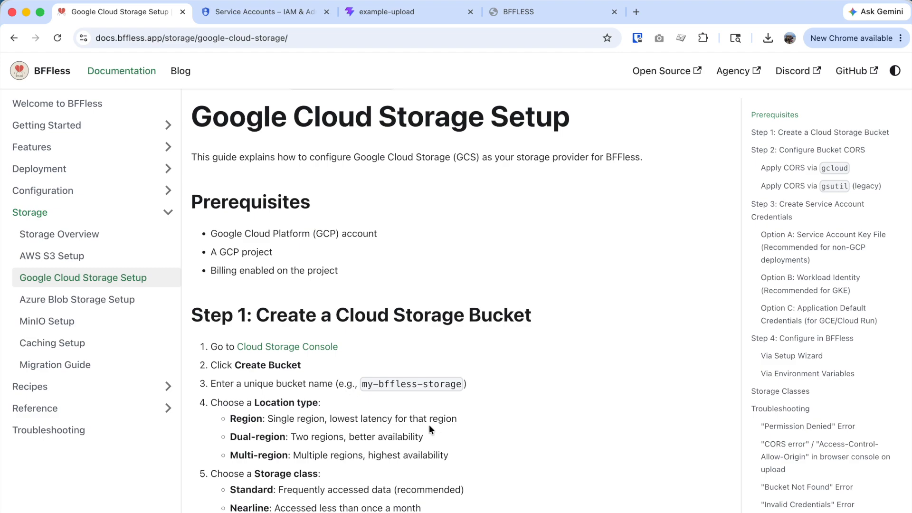
{"action": "scroll", "coordinate": [429, 424], "scroll_direction": "up", "scroll_amount": 1}
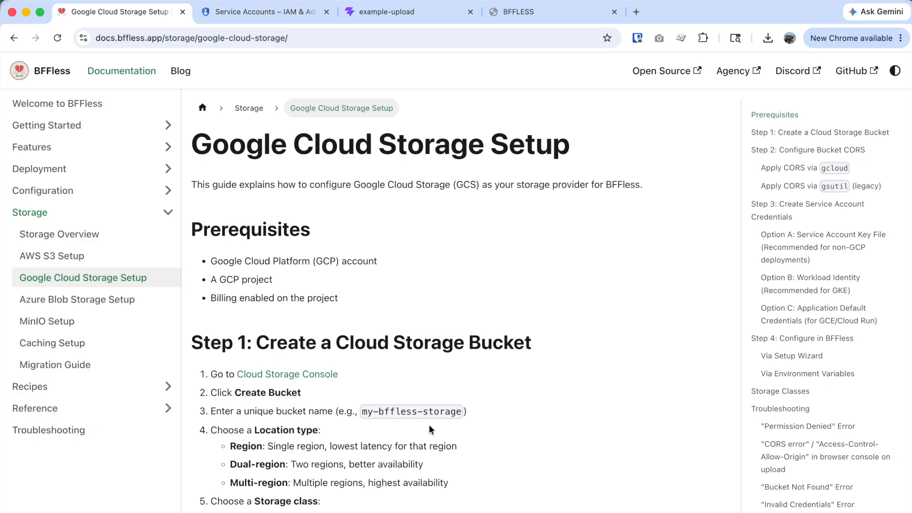
{"action": "scroll", "coordinate": [432, 427], "scroll_direction": "down", "scroll_amount": 3}
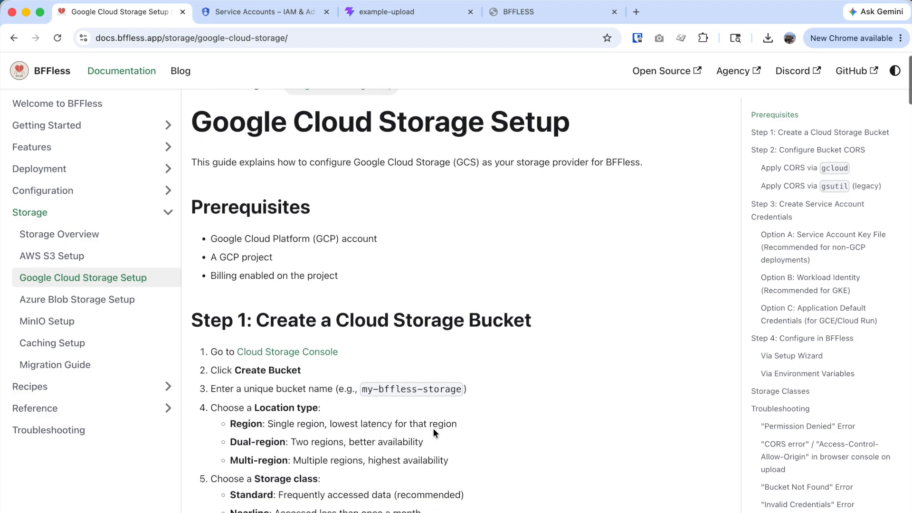
{"action": "scroll", "coordinate": [437, 427], "scroll_direction": "up", "scroll_amount": 3}
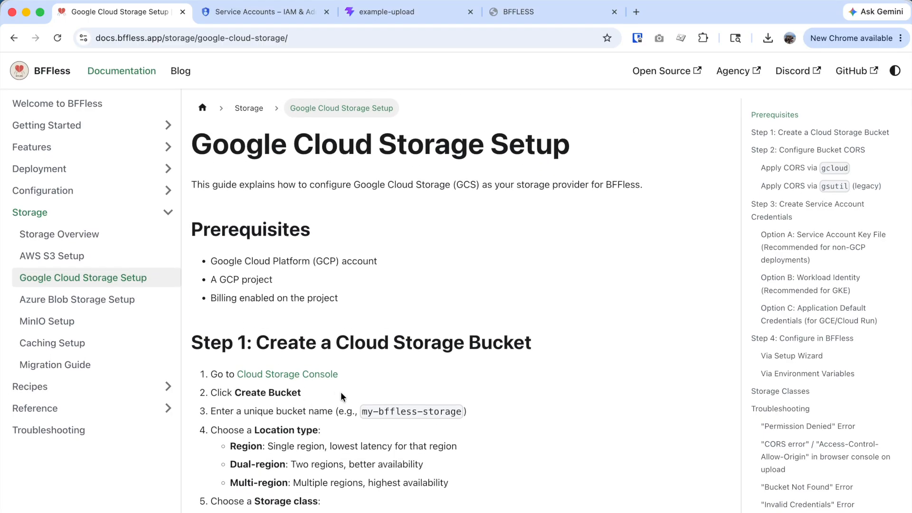
{"action": "scroll", "coordinate": [341, 392], "scroll_direction": "down", "scroll_amount": 3}
{"action": "scroll", "coordinate": [303, 356], "scroll_direction": "up", "scroll_amount": 2}
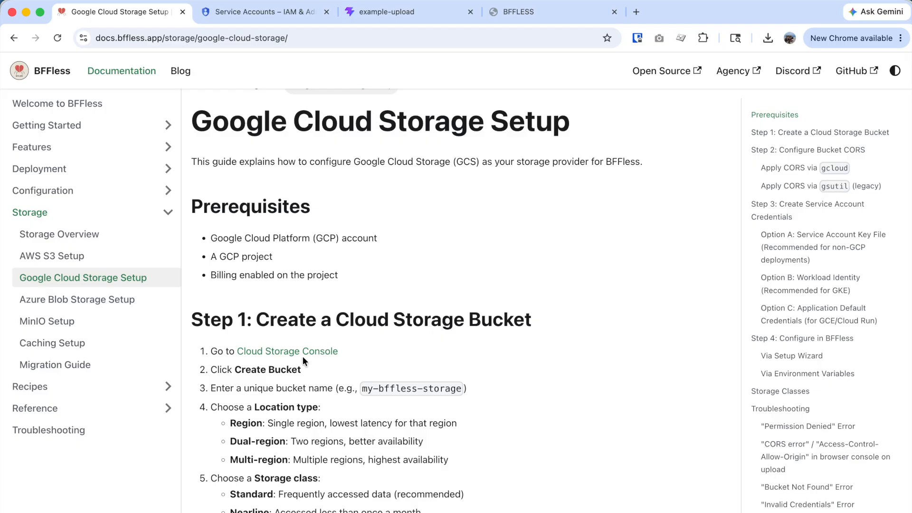
- Open the Cloud Storage Console link in a new tab showing bffless-app's Buckets list
{"action": "left_click", "coordinate": [315, 351], "text": "super"}
{"action": "left_click", "coordinate": [265, 11]}
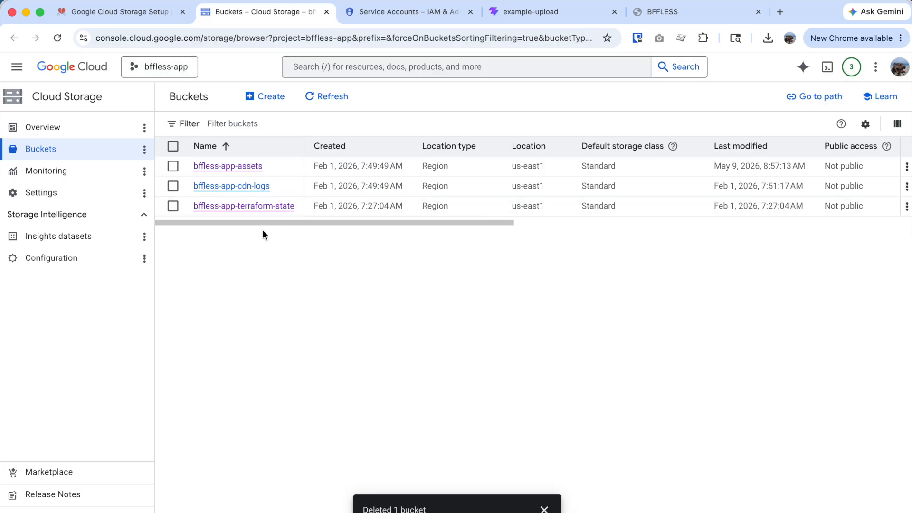
{"action": "left_click", "coordinate": [133, 21]}
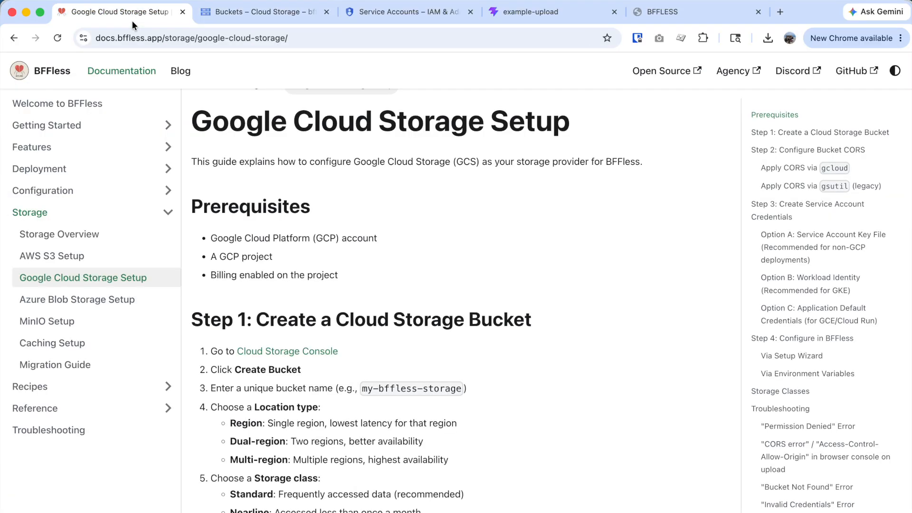
{"action": "scroll", "coordinate": [389, 386], "scroll_direction": "down", "scroll_amount": 2}
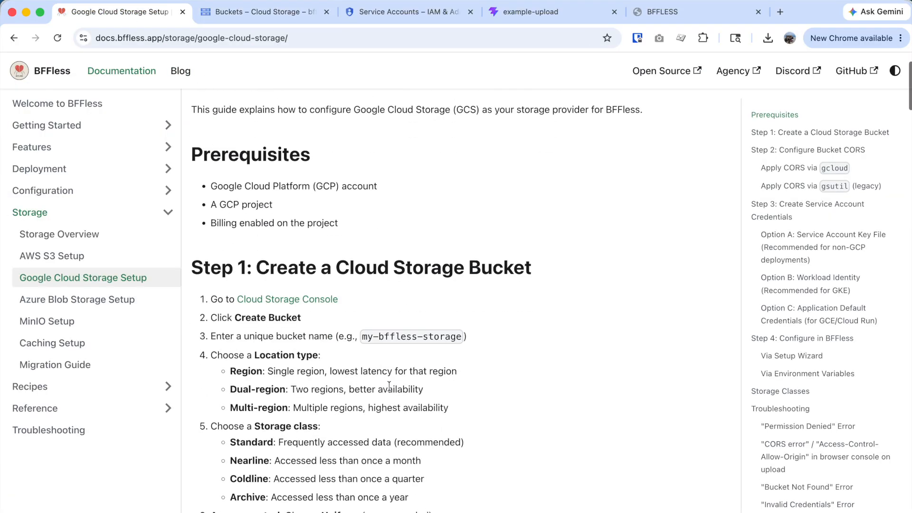
{"action": "scroll", "coordinate": [333, 214], "scroll_direction": "up", "scroll_amount": 2}
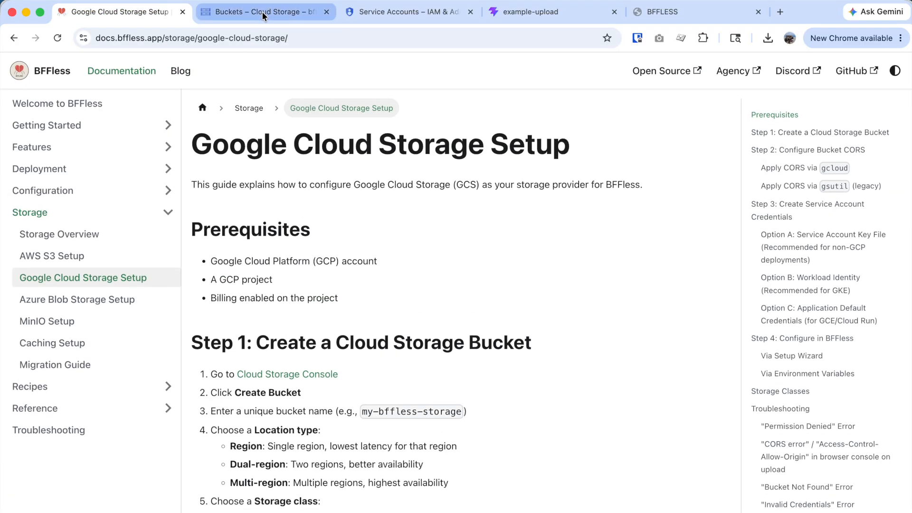
{"action": "left_click", "coordinate": [264, 15]}
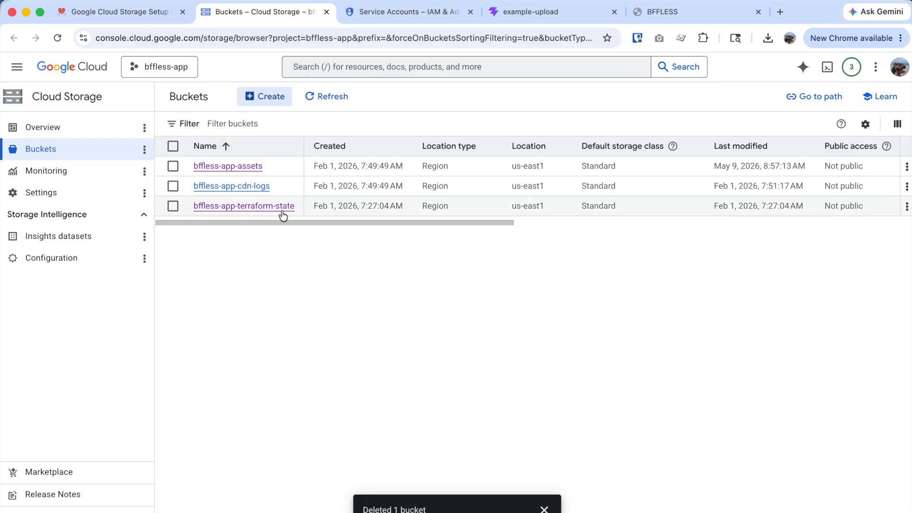
- Name the new bucket test-j5s-bucket
{"action": "left_click", "coordinate": [250, 189]}
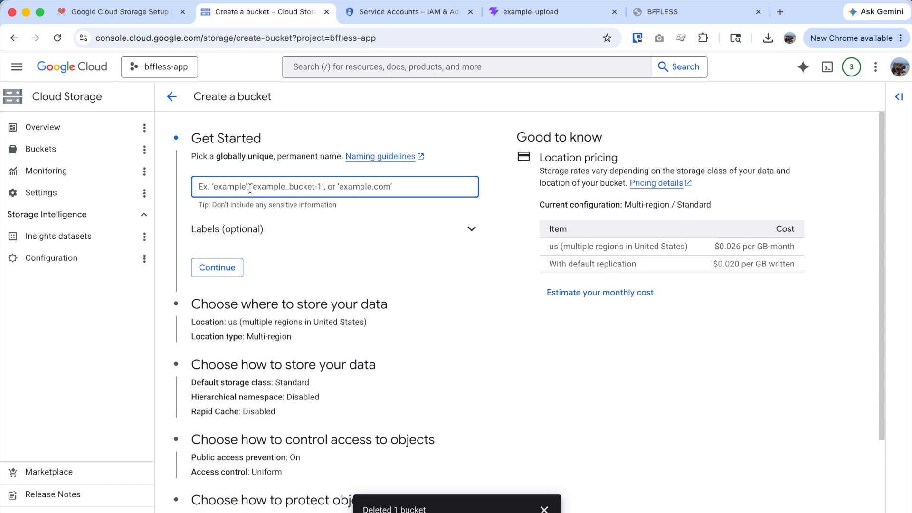
{"action": "type", "text": "test-j5s-bucket"}
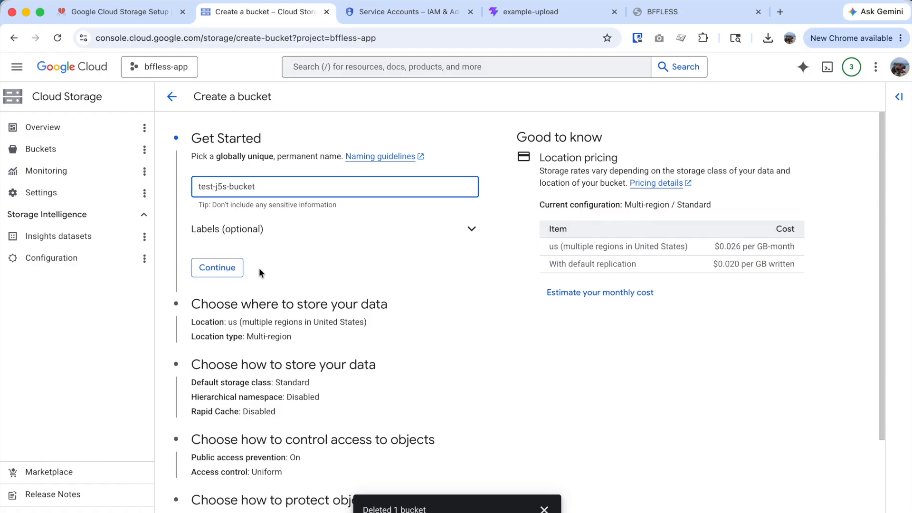
{"action": "left_click", "coordinate": [228, 269]}
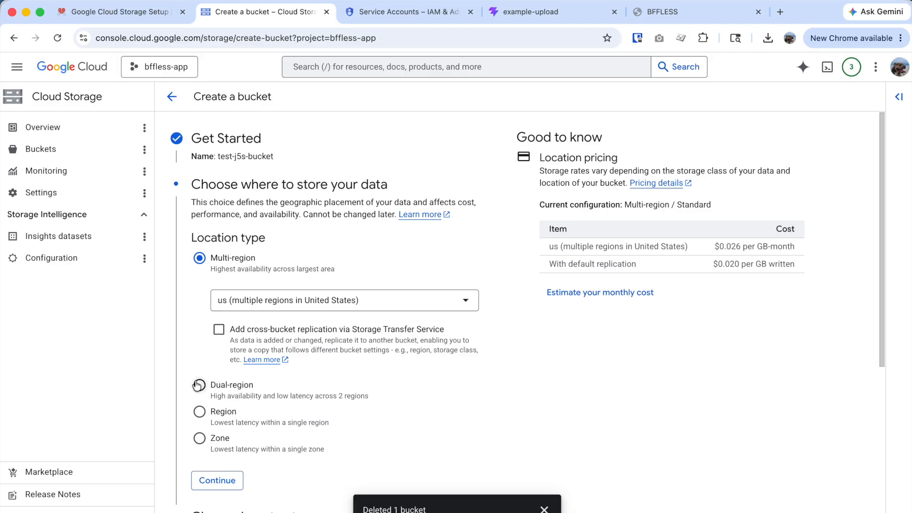
- Make it a single-region bucket in us-east4 (Northern Virginia)
{"action": "left_click", "coordinate": [199, 413]}
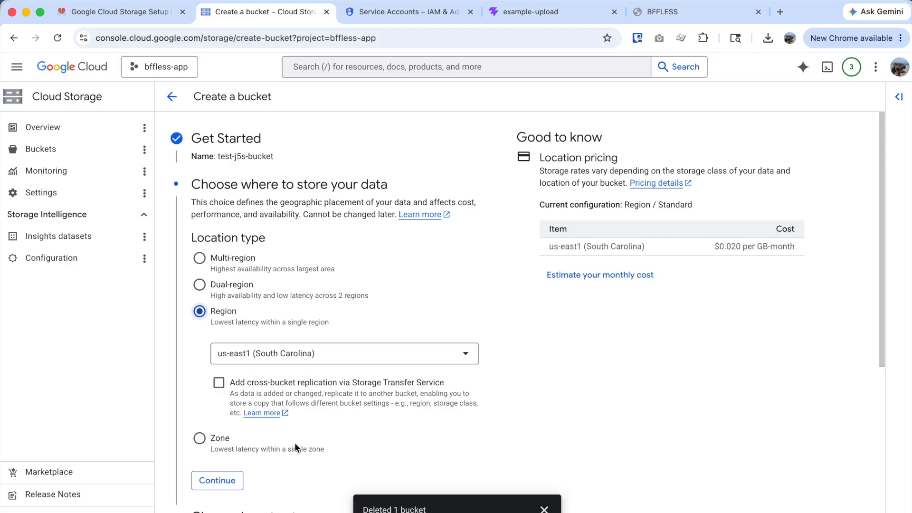
{"action": "left_click", "coordinate": [293, 362]}
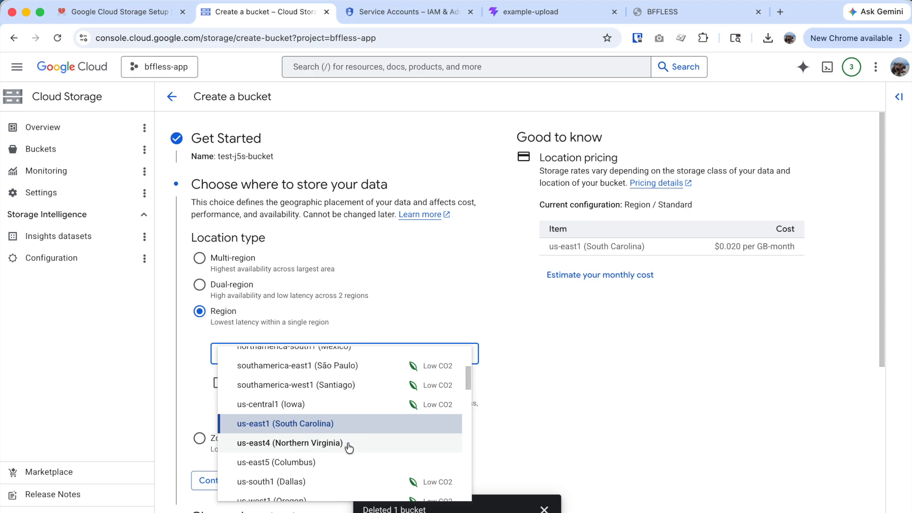
{"action": "scroll", "coordinate": [352, 448], "scroll_direction": "down", "scroll_amount": 5}
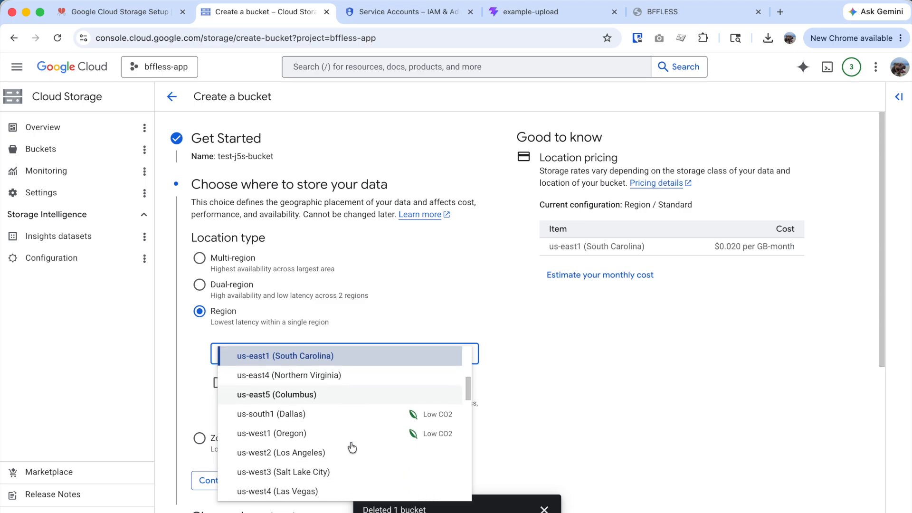
{"action": "scroll", "coordinate": [352, 447], "scroll_direction": "up", "scroll_amount": 4}
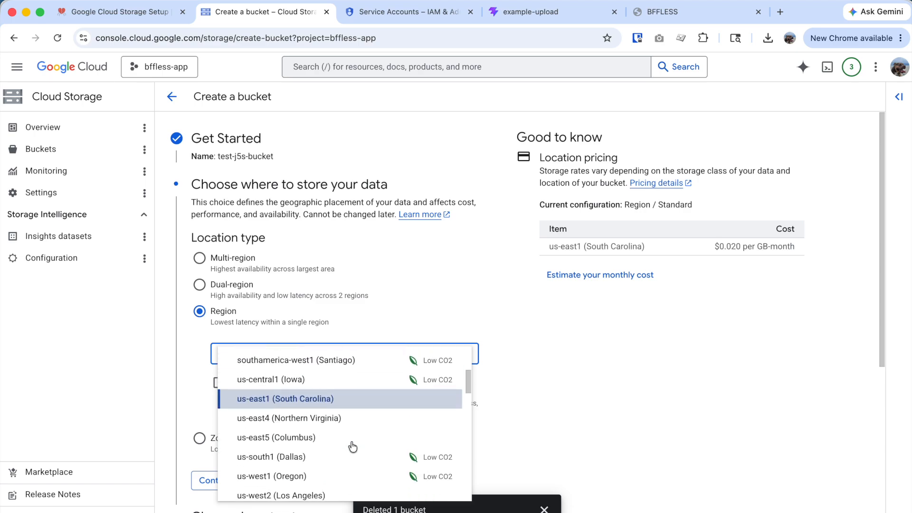
{"action": "left_click", "coordinate": [336, 423]}
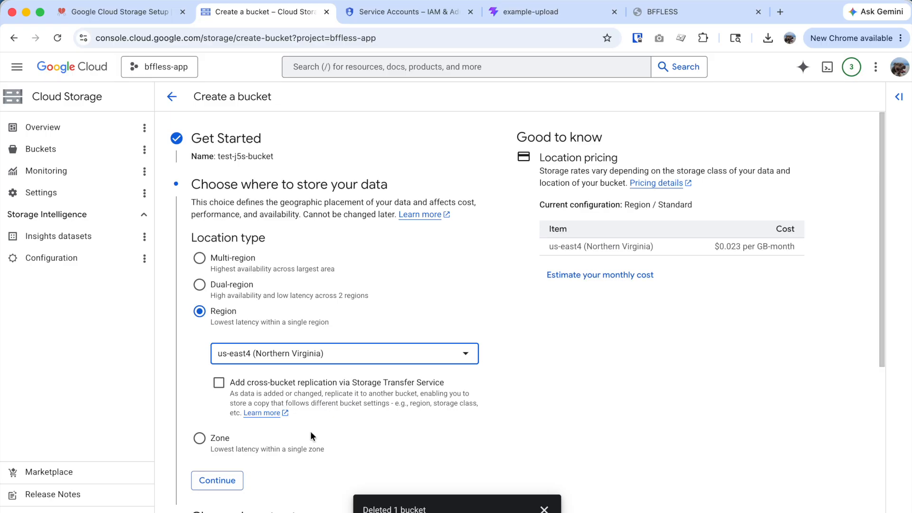
{"action": "scroll", "coordinate": [324, 418], "scroll_direction": "down", "scroll_amount": 2}
{"action": "left_click", "coordinate": [236, 446]}
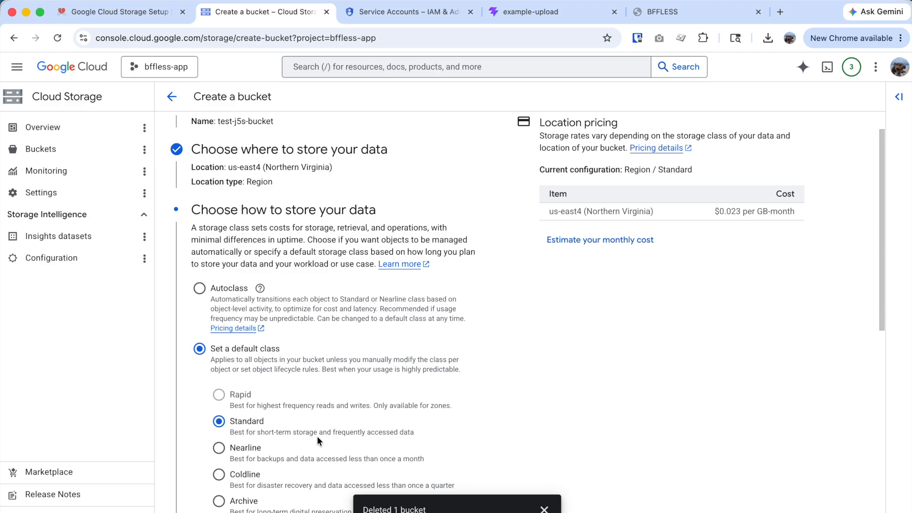
- Accept the Standard storage class and uniform access control for the bucket
{"action": "scroll", "coordinate": [287, 435], "scroll_direction": "down", "scroll_amount": 2}
{"action": "left_click", "coordinate": [544, 508]}
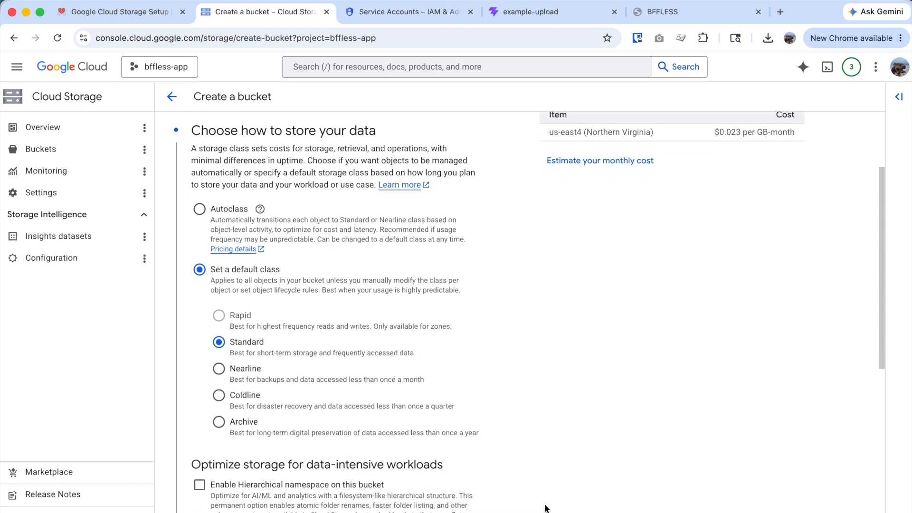
{"action": "scroll", "coordinate": [495, 437], "scroll_direction": "down", "scroll_amount": 4}
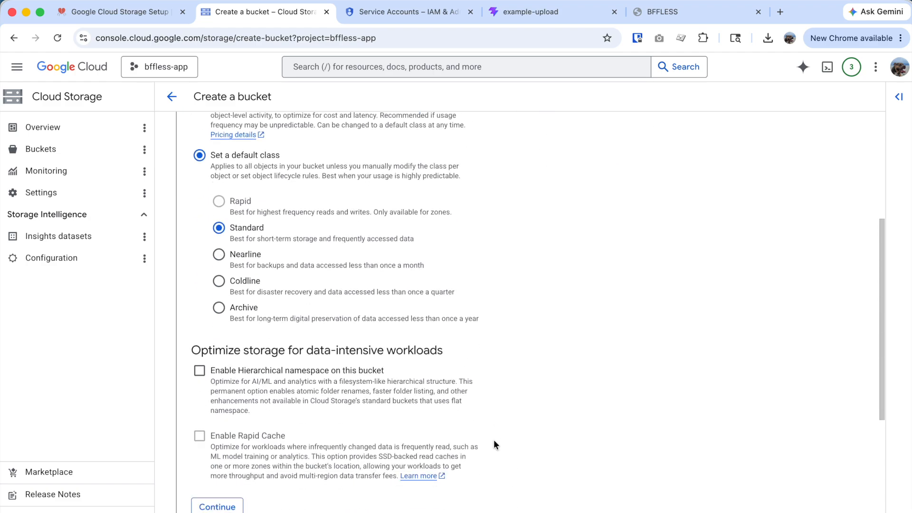
{"action": "scroll", "coordinate": [494, 447], "scroll_direction": "down", "scroll_amount": 2}
{"action": "scroll", "coordinate": [295, 418], "scroll_direction": "up", "scroll_amount": 2}
{"action": "scroll", "coordinate": [269, 335], "scroll_direction": "down", "scroll_amount": 1}
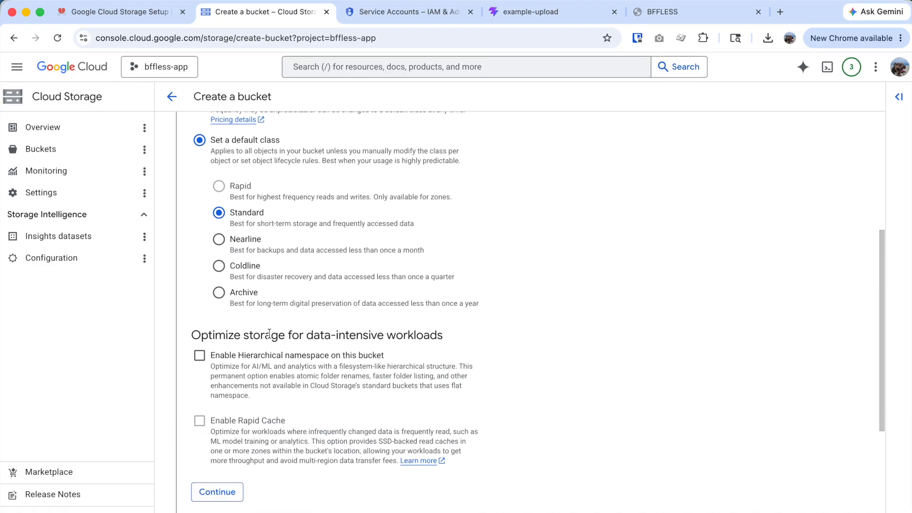
{"action": "left_click", "coordinate": [211, 491]}
{"action": "scroll", "coordinate": [322, 441], "scroll_direction": "down", "scroll_amount": 2}
{"action": "scroll", "coordinate": [264, 382], "scroll_direction": "up", "scroll_amount": 1}
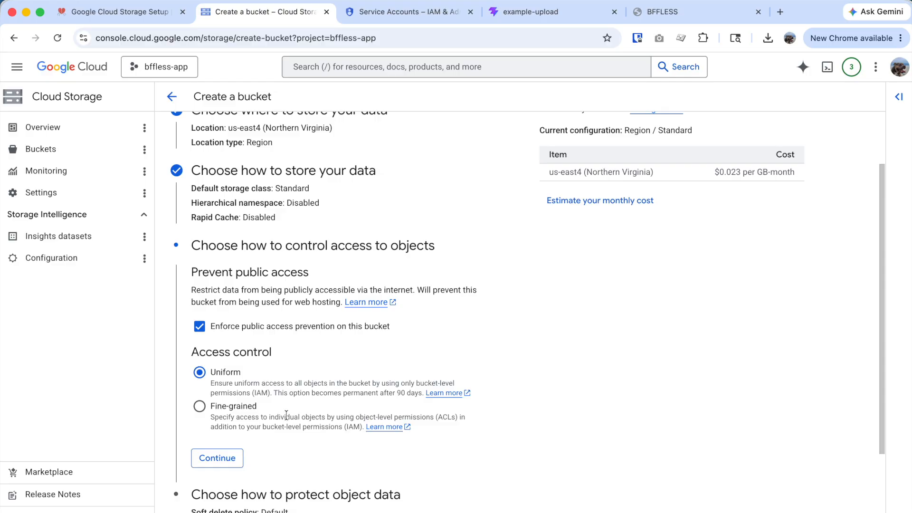
{"action": "scroll", "coordinate": [301, 413], "scroll_direction": "down", "scroll_amount": 2}
{"action": "scroll", "coordinate": [248, 390], "scroll_direction": "up", "scroll_amount": 3}
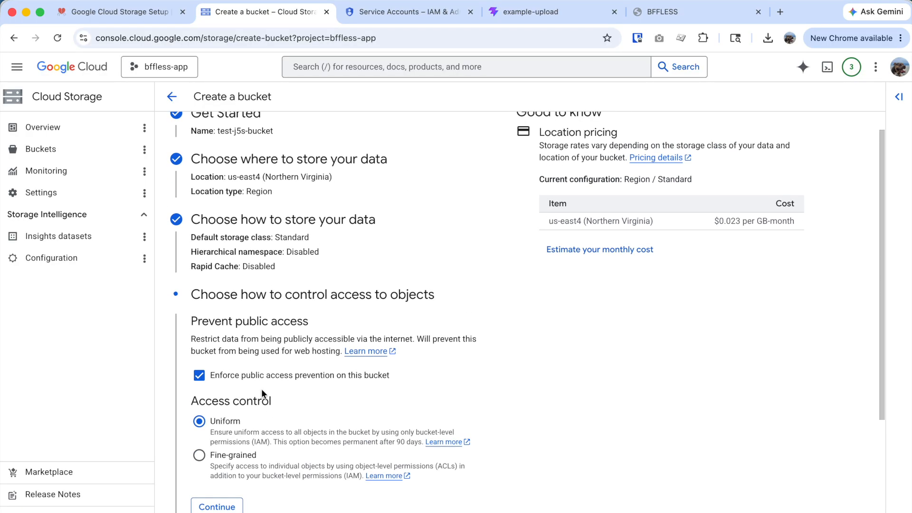
{"action": "left_click", "coordinate": [220, 503]}
- Create test-j5s-bucket with public access prevented, then return to the setup guide
{"action": "scroll", "coordinate": [285, 452], "scroll_direction": "down", "scroll_amount": 2}
{"action": "scroll", "coordinate": [299, 456], "scroll_direction": "down", "scroll_amount": 2}
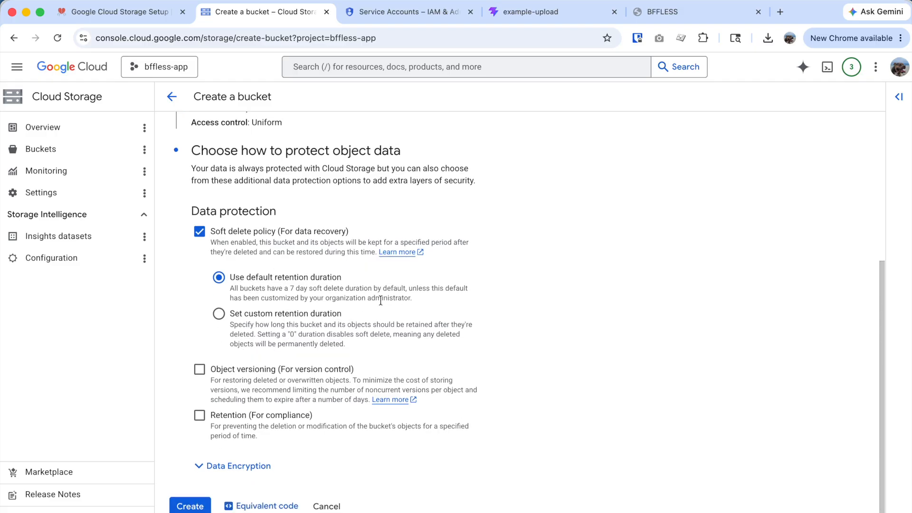
{"action": "left_click", "coordinate": [193, 507]}
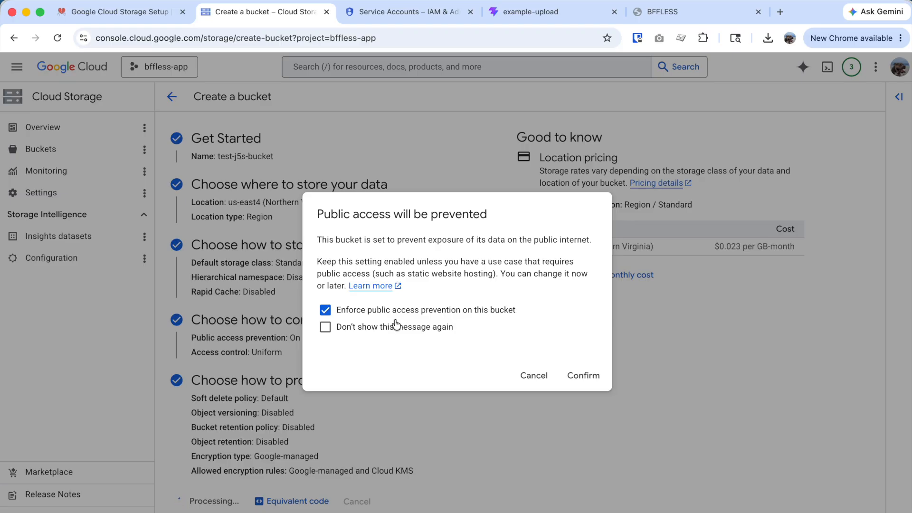
{"action": "left_click", "coordinate": [596, 377]}
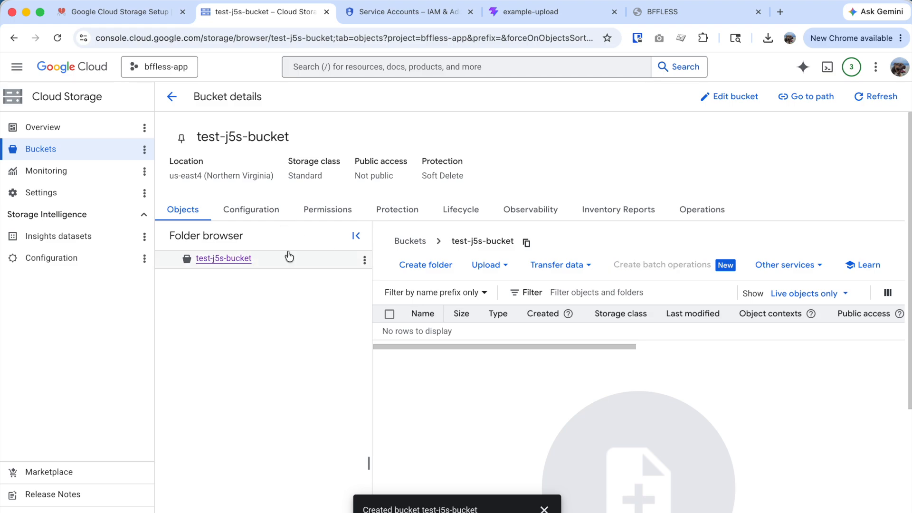
{"action": "left_click", "coordinate": [133, 14]}
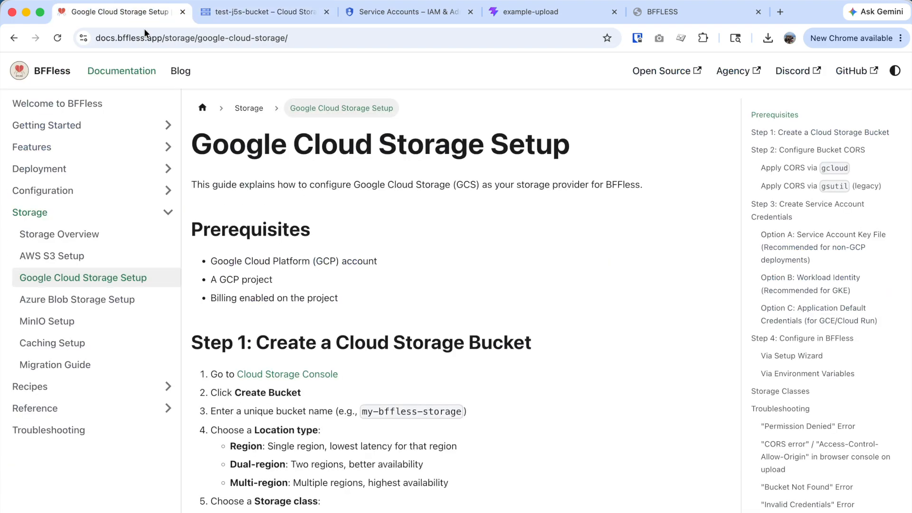
{"action": "scroll", "coordinate": [371, 295], "scroll_direction": "down", "scroll_amount": 7}
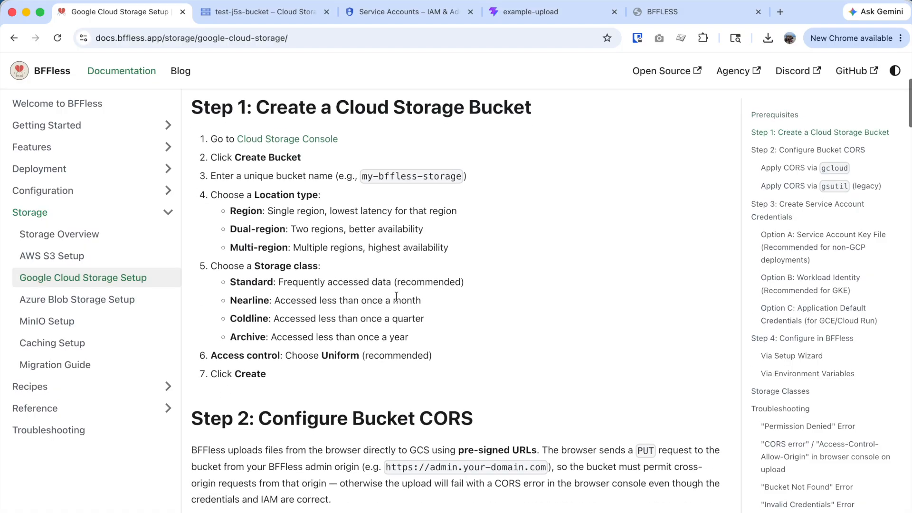
- Copy the sample cors.json block from the 'Apply CORS via gcloud' section
{"action": "scroll", "coordinate": [397, 297], "scroll_direction": "down", "scroll_amount": 3}
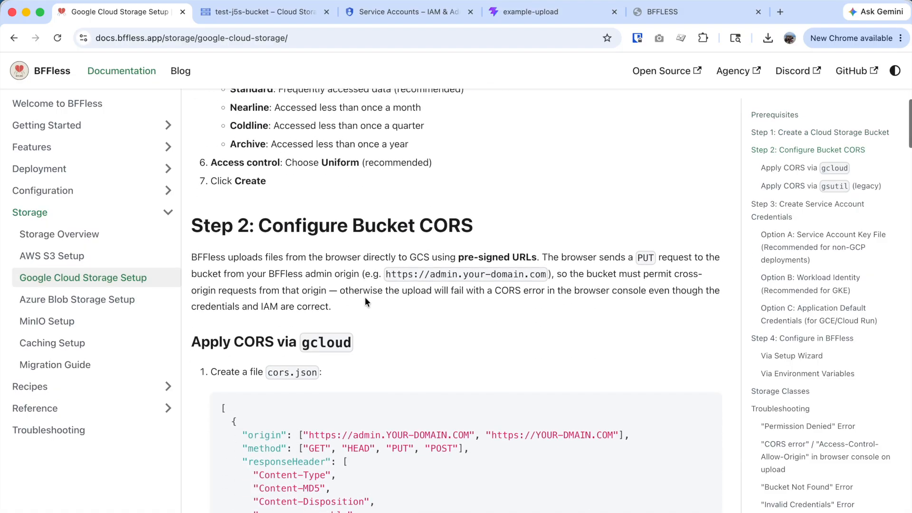
{"action": "scroll", "coordinate": [363, 314], "scroll_direction": "down", "scroll_amount": 1}
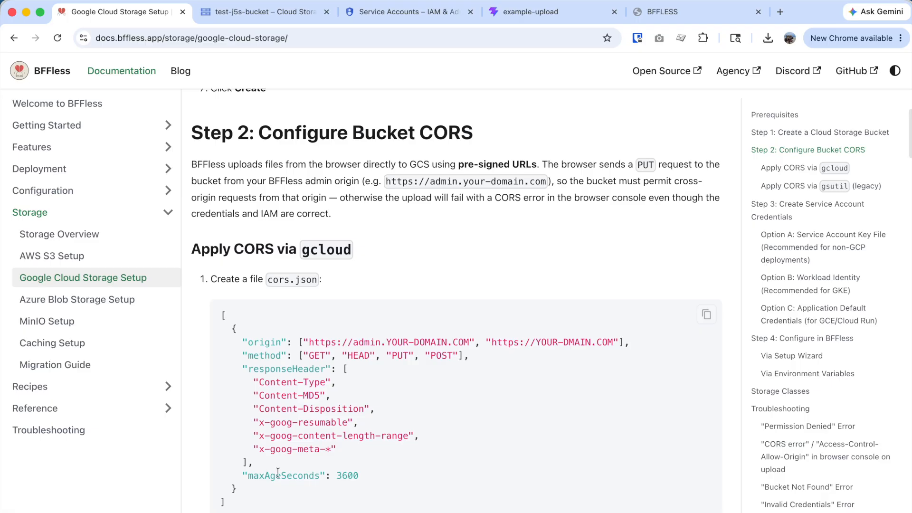
{"action": "scroll", "coordinate": [710, 356], "scroll_direction": "up", "scroll_amount": 1}
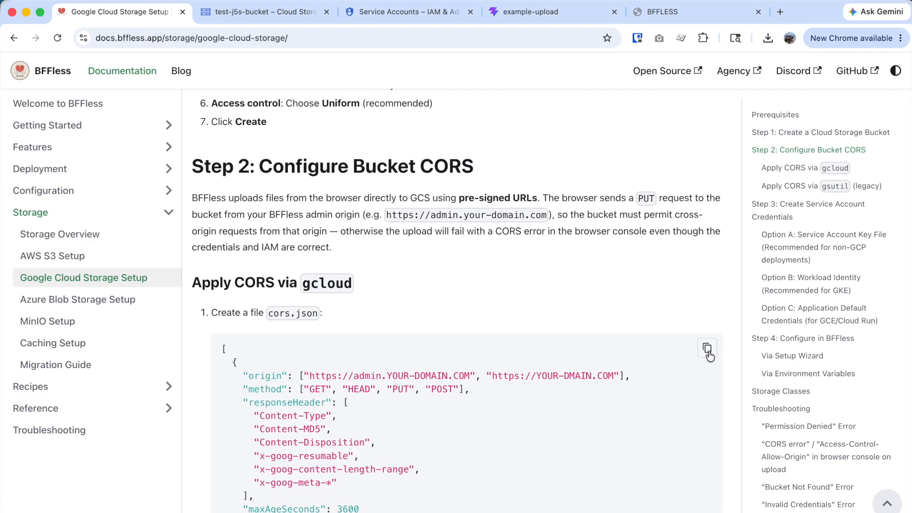
{"action": "left_click", "coordinate": [707, 351]}
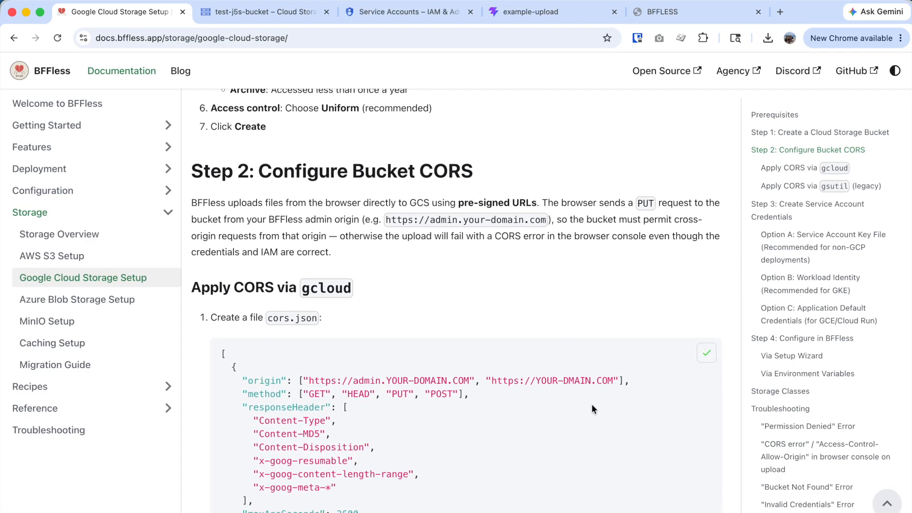
{"action": "scroll", "coordinate": [554, 409], "scroll_direction": "down", "scroll_amount": 1}
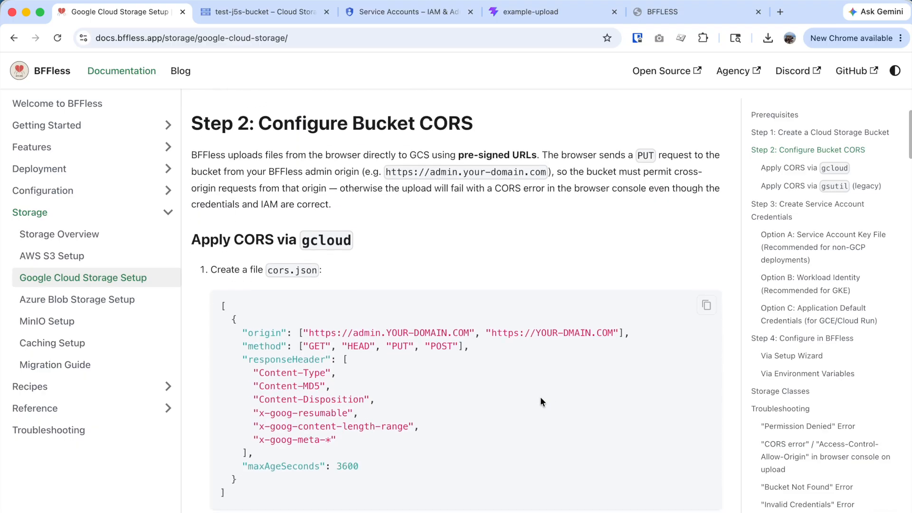
{"action": "key", "text": "super+Tab"}
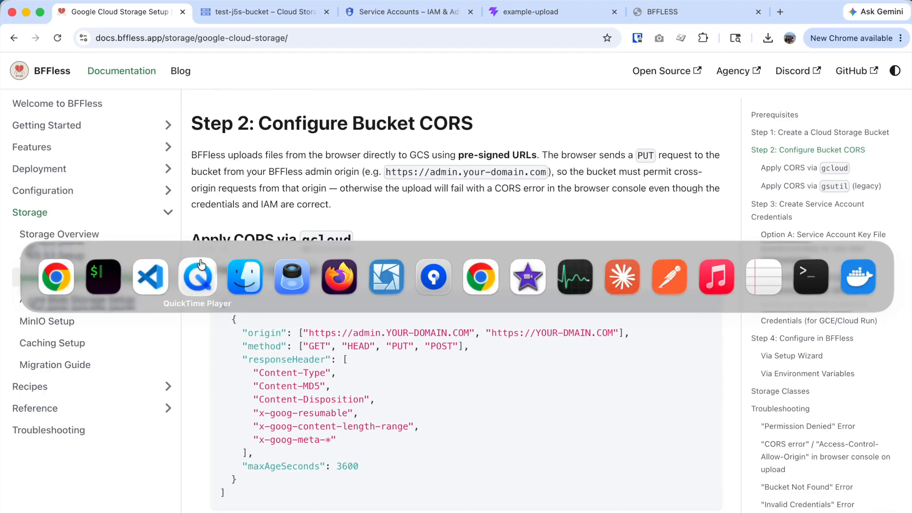
{"action": "left_click", "coordinate": [143, 290]}
- Paste the CORS rules into a new file, changing both origins to j5s.dev domains
{"action": "key", "text": "super+n"}
{"action": "key", "text": "super+v"}
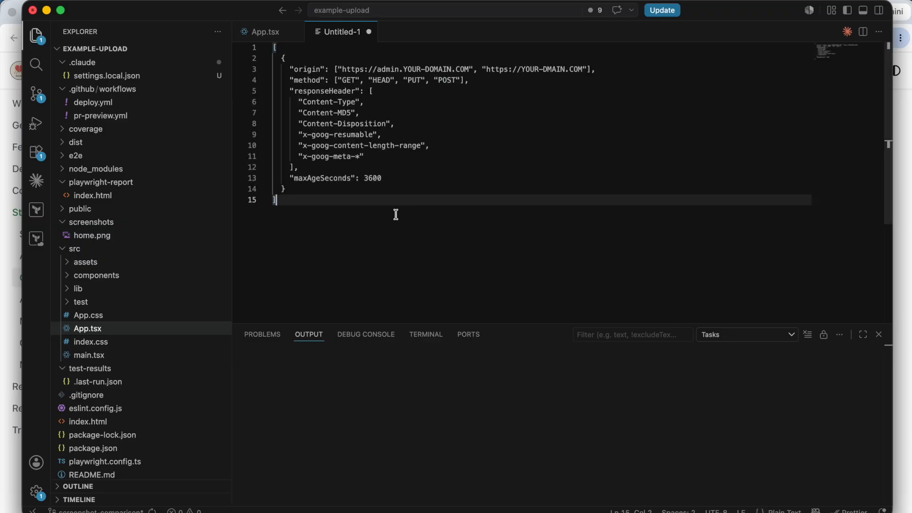
{"action": "left_click", "coordinate": [469, 69]}
{"action": "left_click_drag", "start_coordinate": [469, 69], "coordinate": [404, 70]}
{"action": "type", "text": "j5s.dev"}
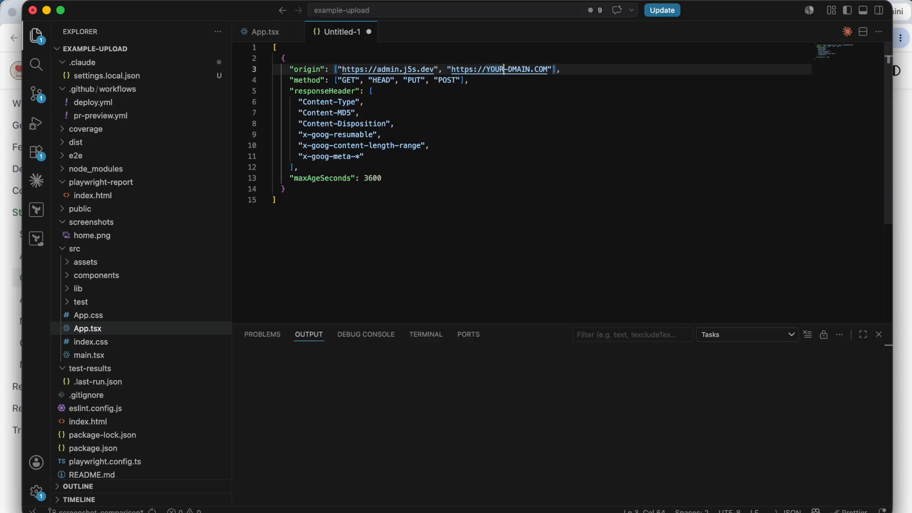
{"action": "left_click_drag", "start_coordinate": [550, 69], "coordinate": [487, 69]}
{"action": "type", "text": "j5s.dev"}
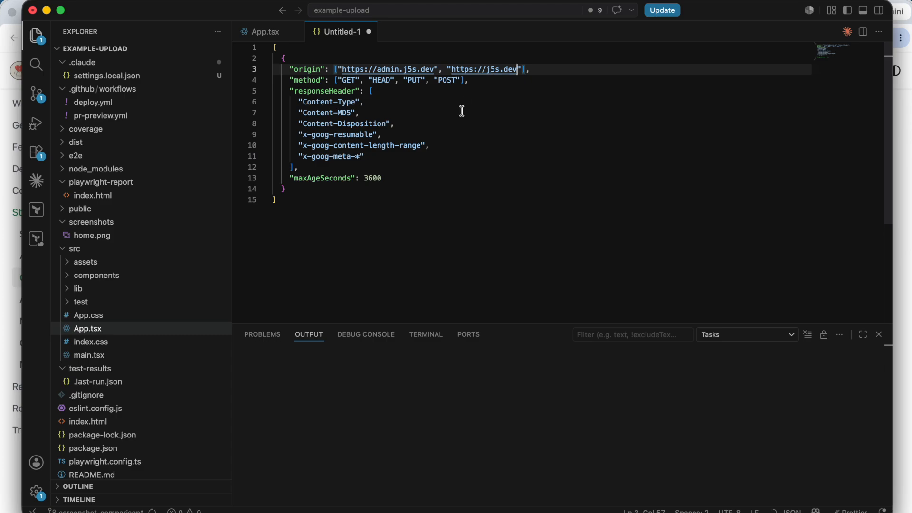
- Save the file as cors.json on the Desktop
{"action": "key", "text": "super+s"}
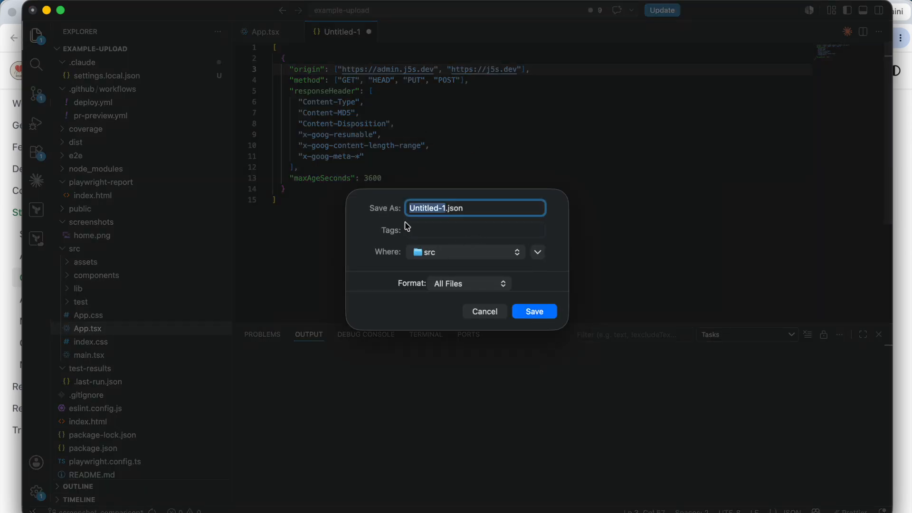
{"action": "left_click", "coordinate": [446, 257]}
{"action": "left_click", "coordinate": [458, 279]}
{"action": "type", "text": "cors"}
{"action": "left_click", "coordinate": [547, 312]}
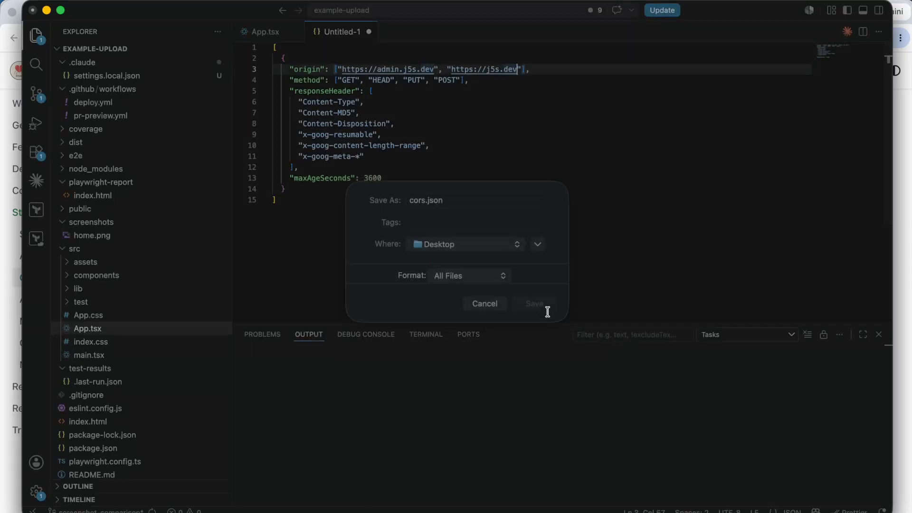
- Open a new terminal session in VS Code
{"action": "scroll", "coordinate": [541, 238], "scroll_direction": "down", "scroll_amount": 1}
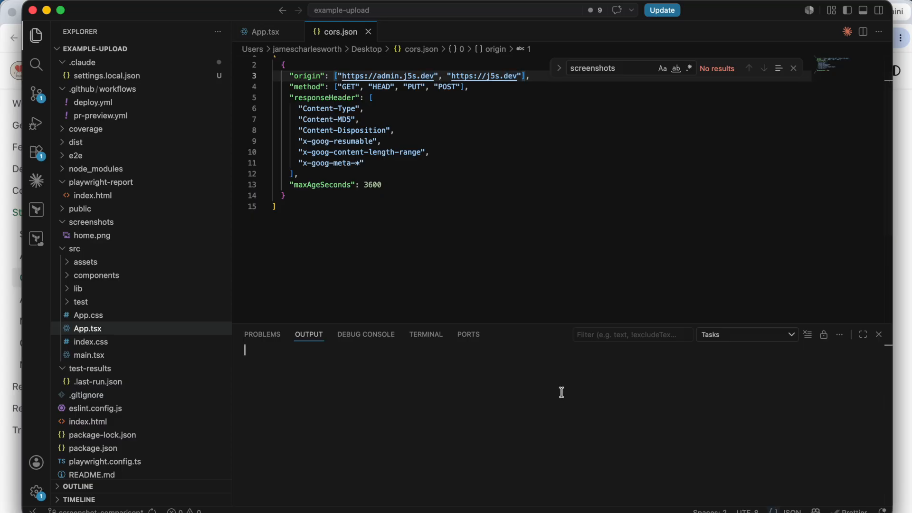
{"action": "left_click", "coordinate": [427, 334]}
{"action": "left_click", "coordinate": [815, 336]}
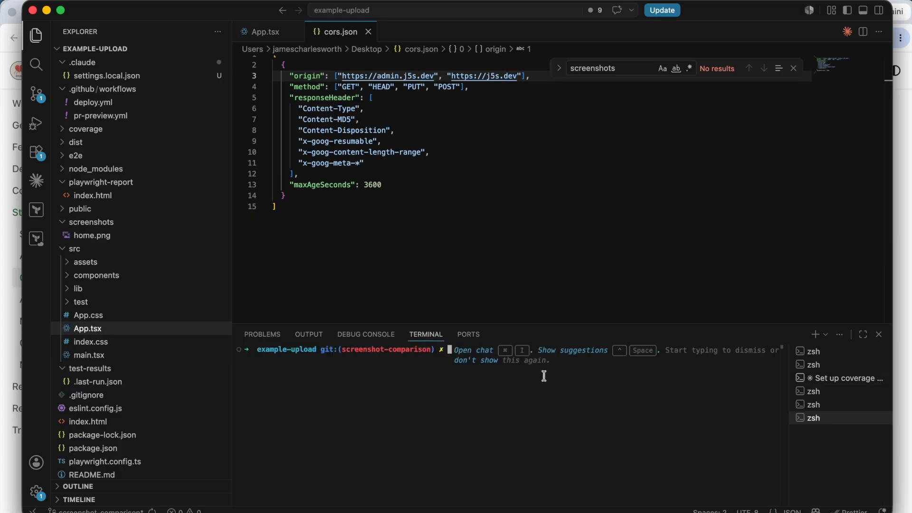
{"action": "key", "text": "super+Tab"}
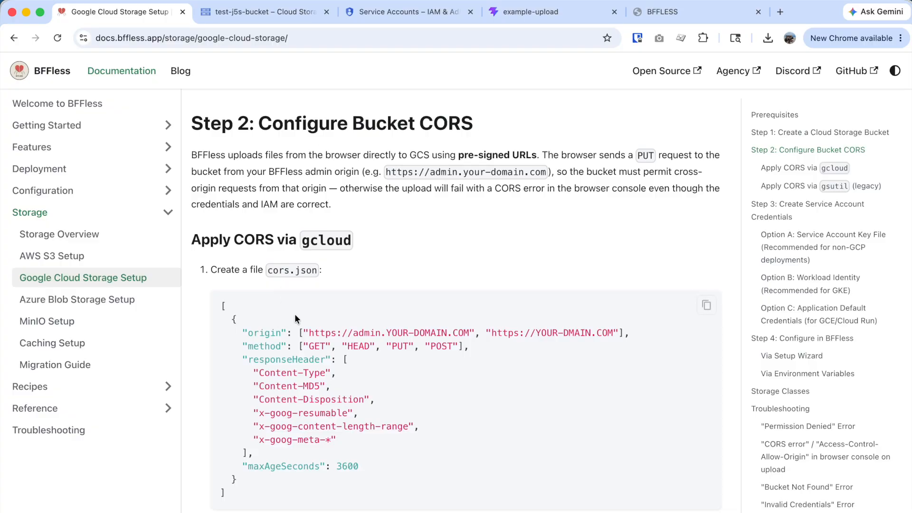
- Copy the gcloud bucket update command from the docs into a new VS Code file
{"action": "scroll", "coordinate": [305, 328], "scroll_direction": "down", "scroll_amount": 3}
{"action": "scroll", "coordinate": [320, 339], "scroll_direction": "down", "scroll_amount": 3}
{"action": "left_click", "coordinate": [390, 362]}
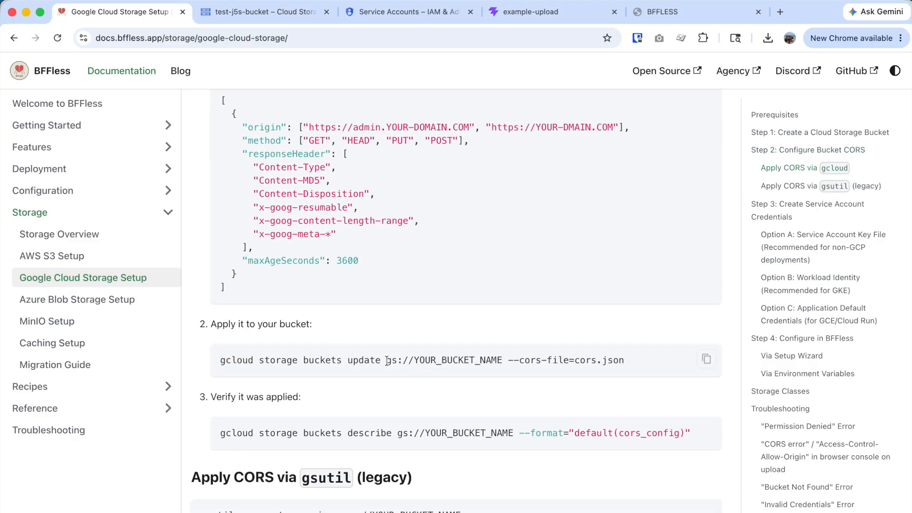
{"action": "left_click_drag", "start_coordinate": [627, 365], "coordinate": [218, 366]}
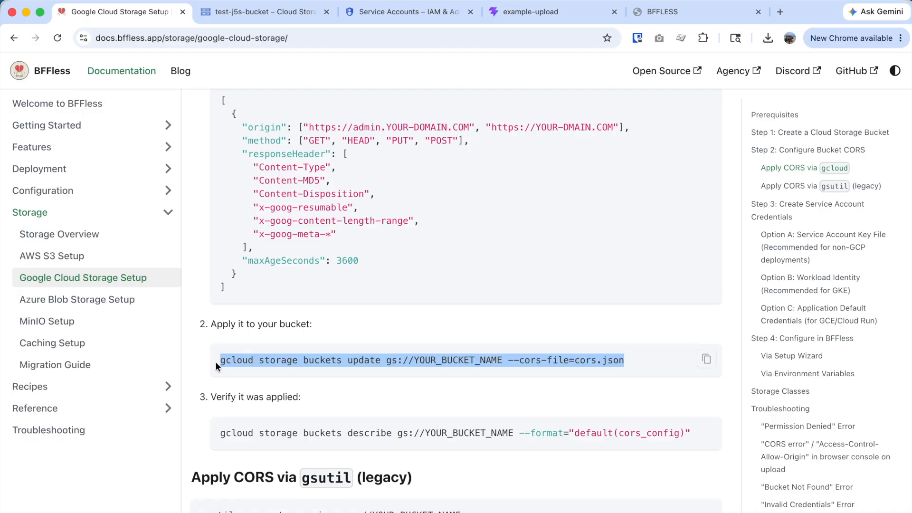
{"action": "key", "text": "super+c"}
{"action": "key", "text": "super+Tab"}
{"action": "left_click", "coordinate": [425, 152]}
{"action": "key", "text": "super+n"}
{"action": "key", "text": "super+v"}
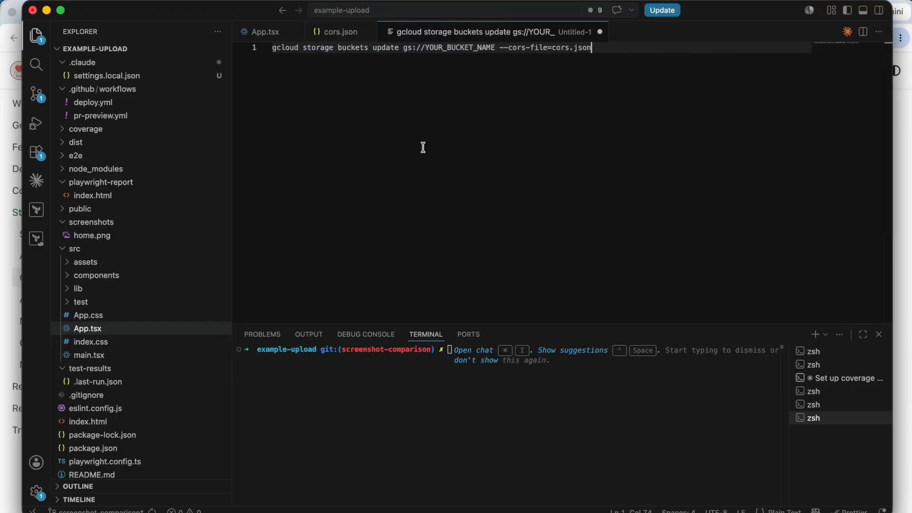
- Replace YOUR_BUCKET_NAME in the command with test-j5s-bucket
{"action": "double_click", "coordinate": [493, 48]}
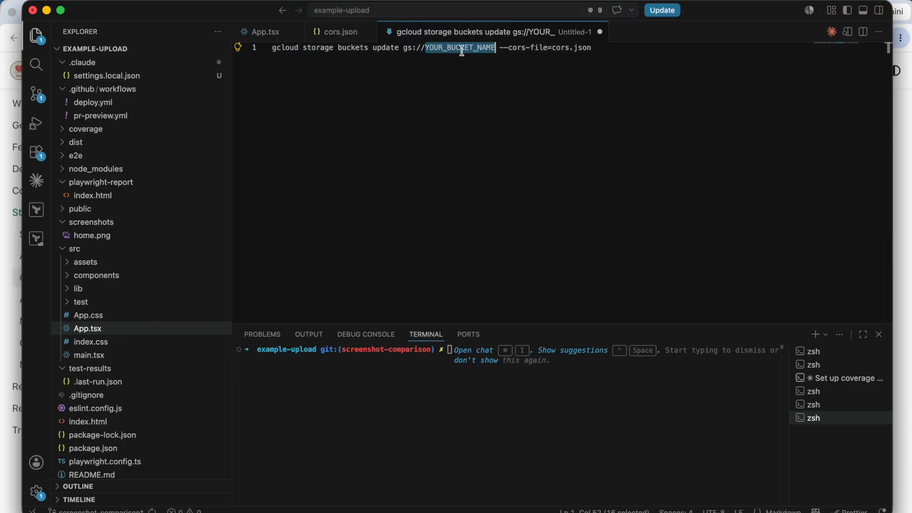
{"action": "key", "text": "super+Tab"}
{"action": "scroll", "coordinate": [377, 99], "scroll_direction": "up", "scroll_amount": 4}
{"action": "key", "text": "ctrl+Tab"}
{"action": "left_click_drag", "start_coordinate": [299, 138], "coordinate": [198, 138]}
{"action": "left_click", "coordinate": [119, 12]}
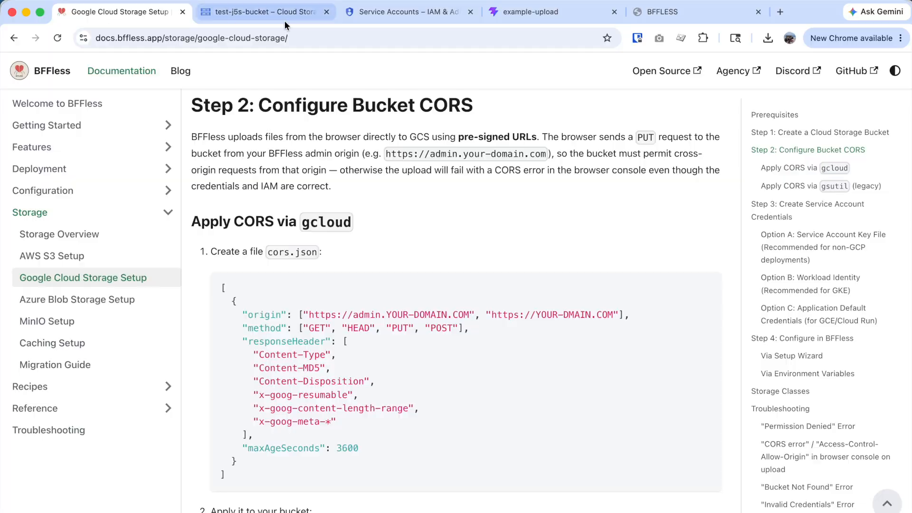
{"action": "key", "text": "super+Tab"}
{"action": "key", "text": "super+v"}
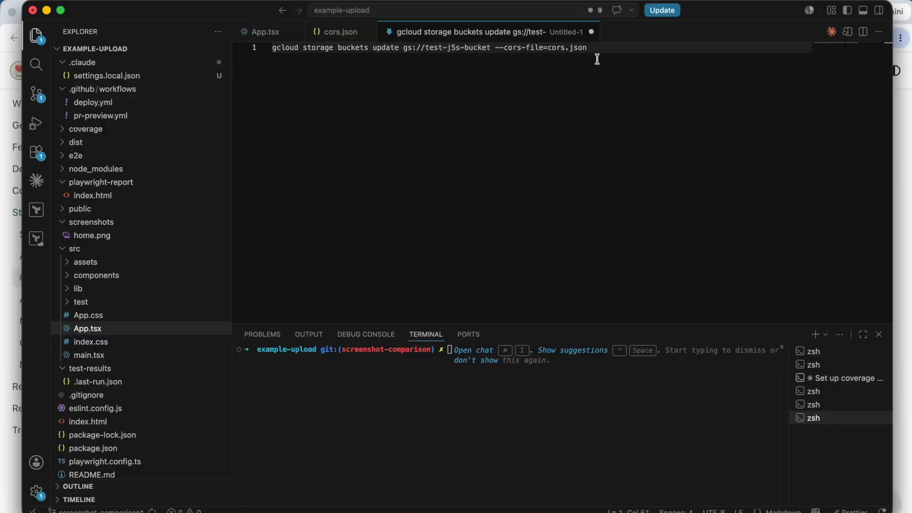
{"action": "key", "text": "super+Right"}
{"action": "key", "text": "super+shift+Left"}
- Run the update command from ~/Desktop to apply cors.json to gs://test-j5s-bucket
{"action": "left_click", "coordinate": [412, 376]}
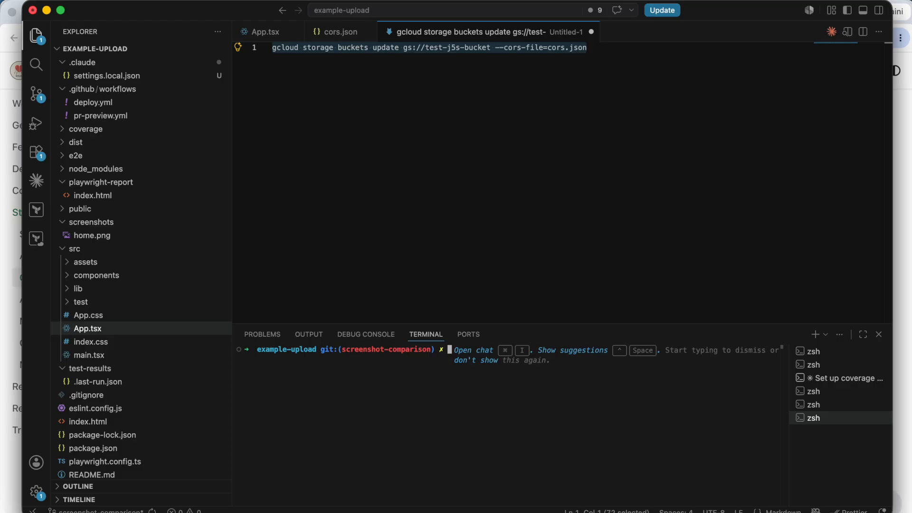
{"action": "double_click", "coordinate": [556, 47]}
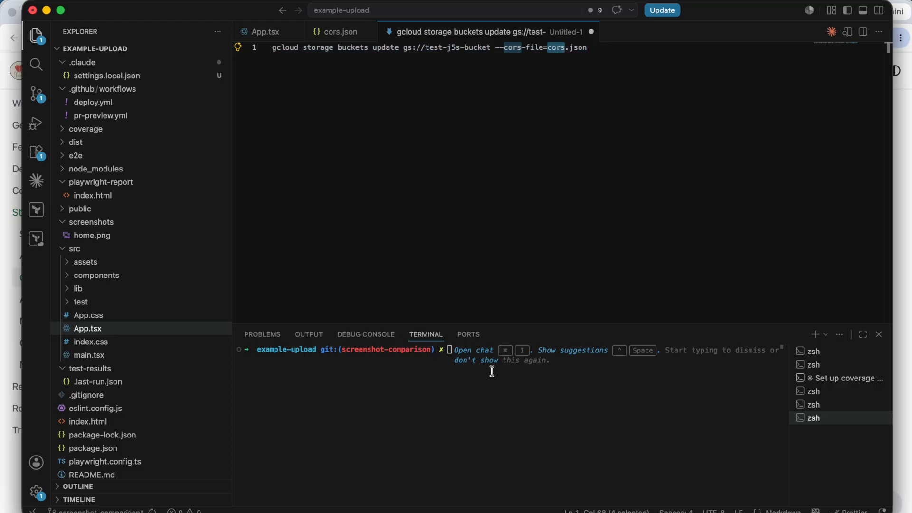
{"action": "left_click", "coordinate": [491, 371]}
{"action": "type", "text": "cd ~/Desktop/"}
{"action": "key", "text": "Return"}
{"action": "key", "text": "super+v"}
{"action": "key", "text": "Return"}
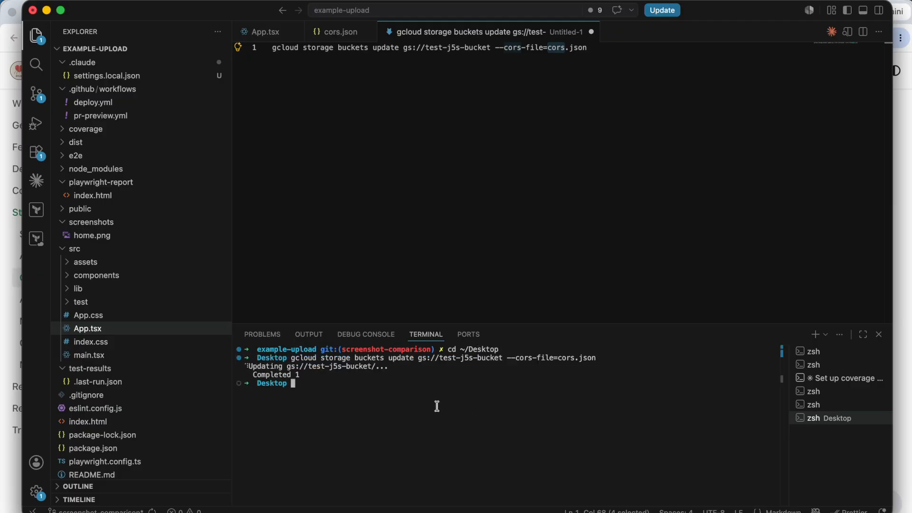
- Check the Completed output and cors.json, then scroll the guide to the verify command
{"action": "left_click_drag", "start_coordinate": [320, 376], "coordinate": [247, 361]}
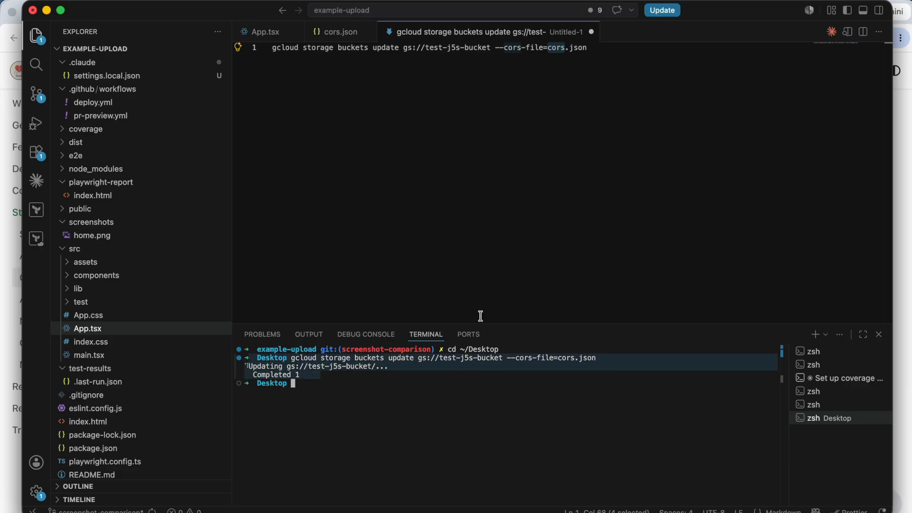
{"action": "left_click", "coordinate": [333, 32]}
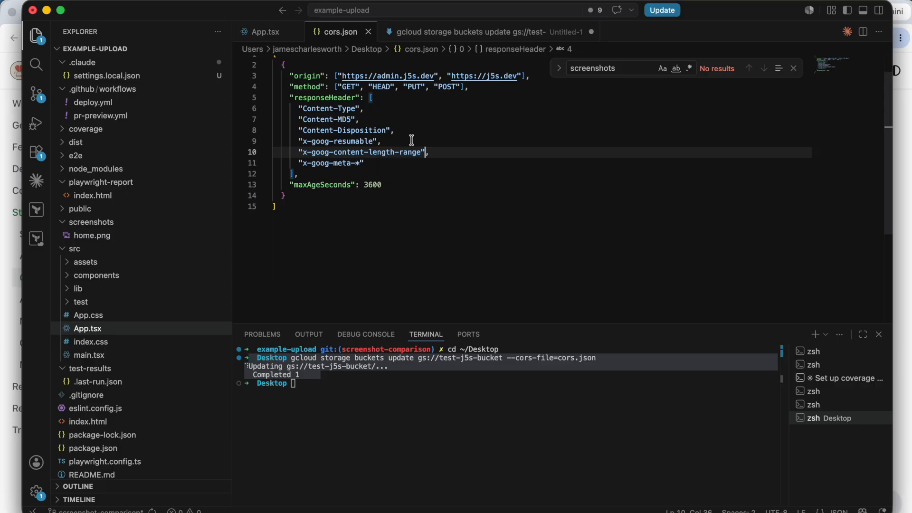
{"action": "scroll", "coordinate": [398, 145], "scroll_direction": "up", "scroll_amount": 1}
{"action": "key", "text": "super+Tab"}
{"action": "scroll", "coordinate": [427, 243], "scroll_direction": "down", "scroll_amount": 3}
{"action": "scroll", "coordinate": [449, 265], "scroll_direction": "down", "scroll_amount": 4}
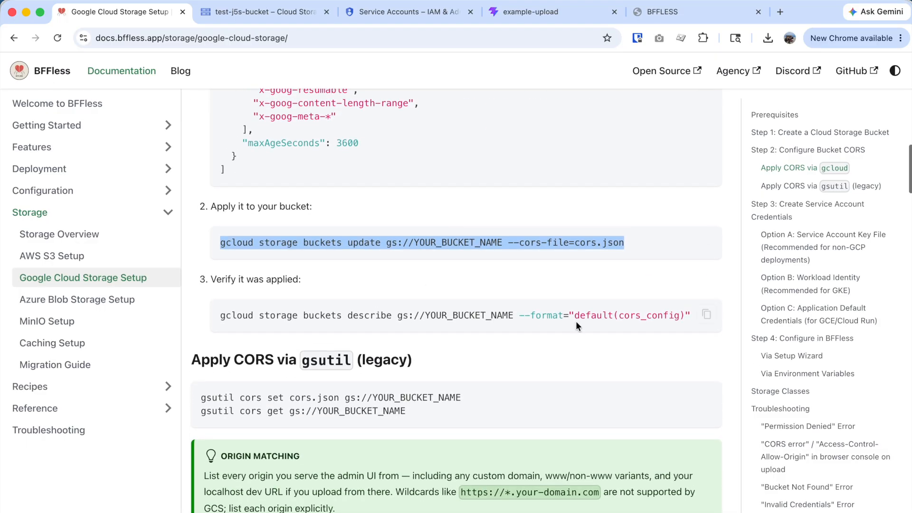
- Paste the gcloud describe command into a new file with test-j5s-bucket as the bucket
{"action": "left_click", "coordinate": [707, 315]}
{"action": "key", "text": "super+Tab"}
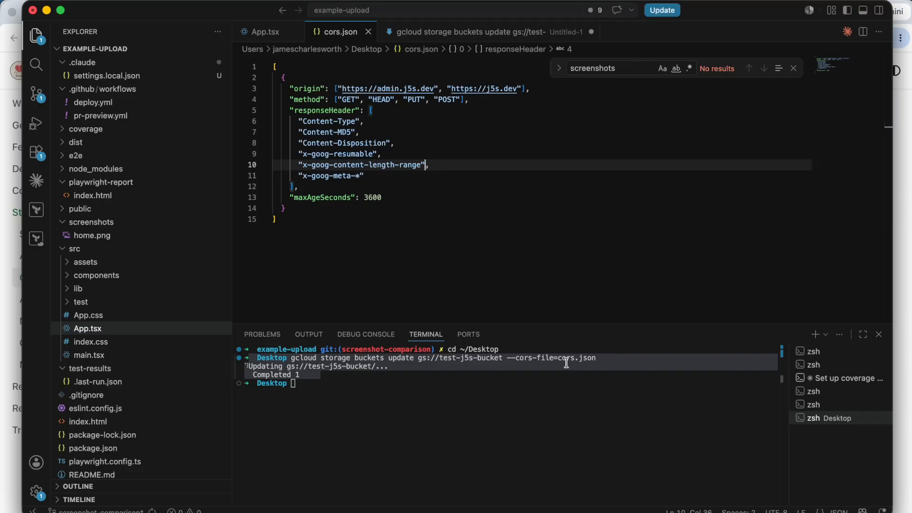
{"action": "left_click", "coordinate": [431, 155]}
{"action": "key", "text": "super+n"}
{"action": "key", "text": "super+v"}
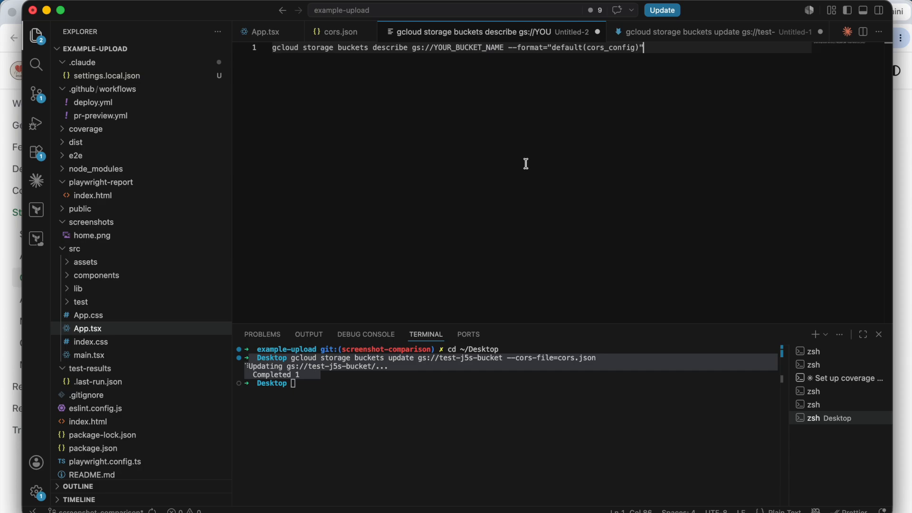
{"action": "double_click", "coordinate": [486, 48]}
{"action": "key", "text": "super+Tab"}
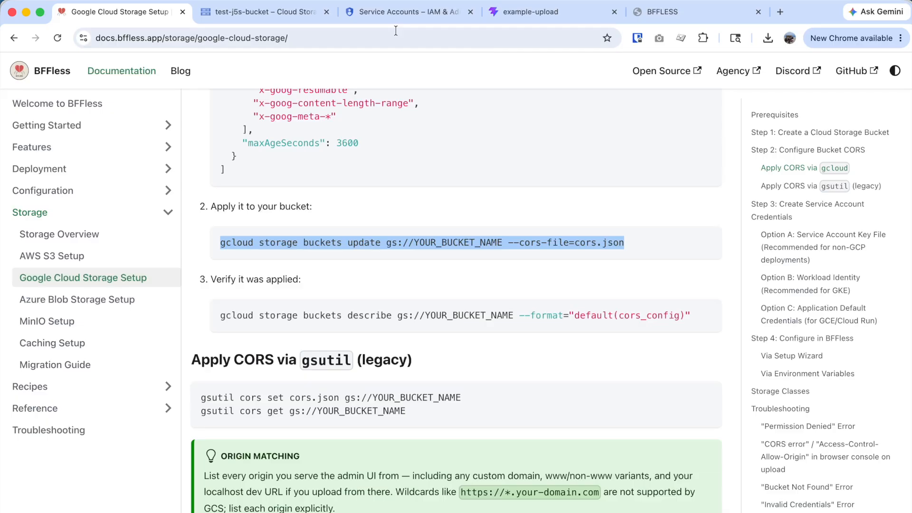
{"action": "left_click", "coordinate": [293, 14]}
{"action": "key", "text": "super+c"}
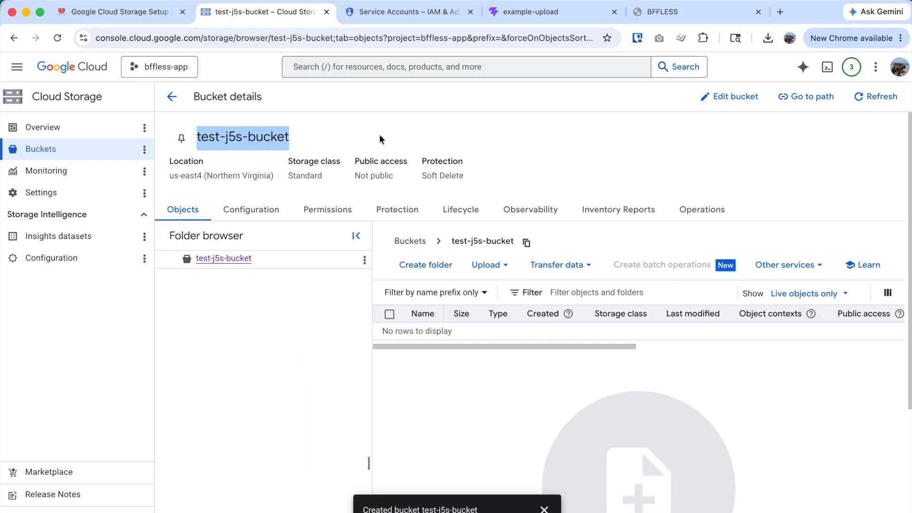
{"action": "key", "text": "super+Tab"}
{"action": "key", "text": "super+v"}
- Run the describe command in the terminal to show the bucket's CORS settings
{"action": "key", "text": "super+shift+Left"}
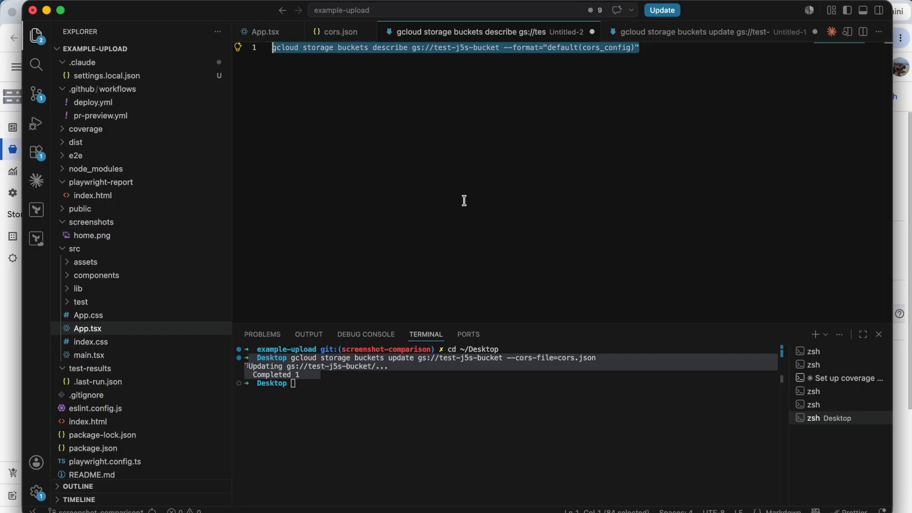
{"action": "key", "text": "super+Tab"}
{"action": "key", "text": "super+Tab"}
{"action": "key", "text": "super+Tab"}
{"action": "key", "text": "super+shift+Tab"}
{"action": "left_click", "coordinate": [536, 393]}
{"action": "key", "text": "super+v"}
{"action": "key", "text": "Return"}
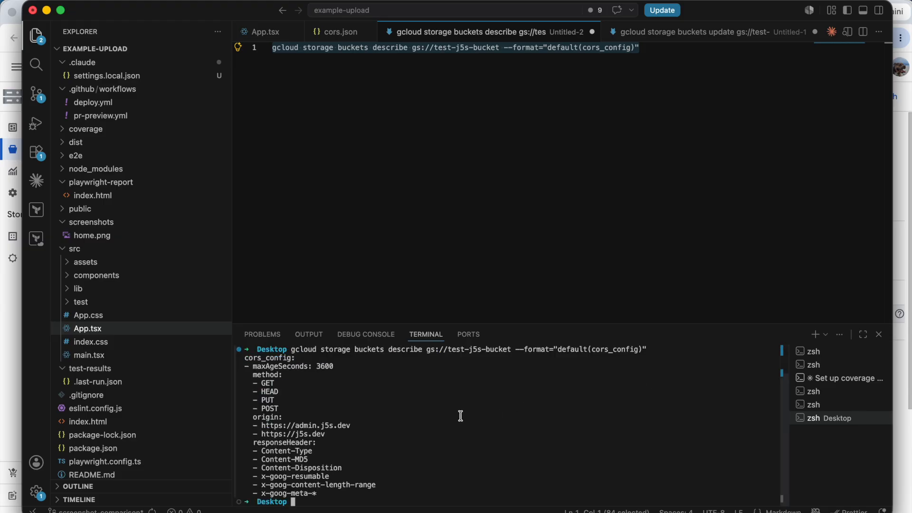
{"action": "key", "text": "super+Tab"}
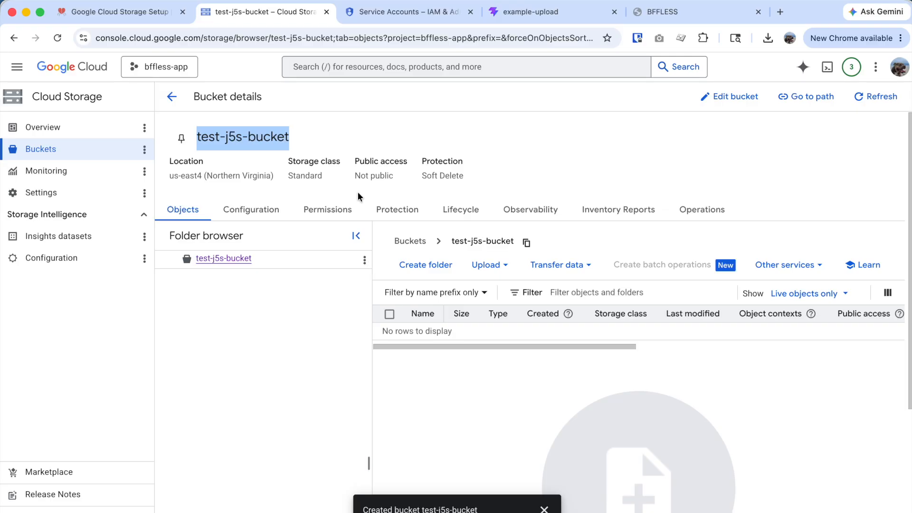
- Follow the docs' Step 3 Option A link to Google Cloud's Service Accounts page in a new tab
{"action": "left_click", "coordinate": [100, 16]}
{"action": "scroll", "coordinate": [601, 417], "scroll_direction": "down", "scroll_amount": 10}
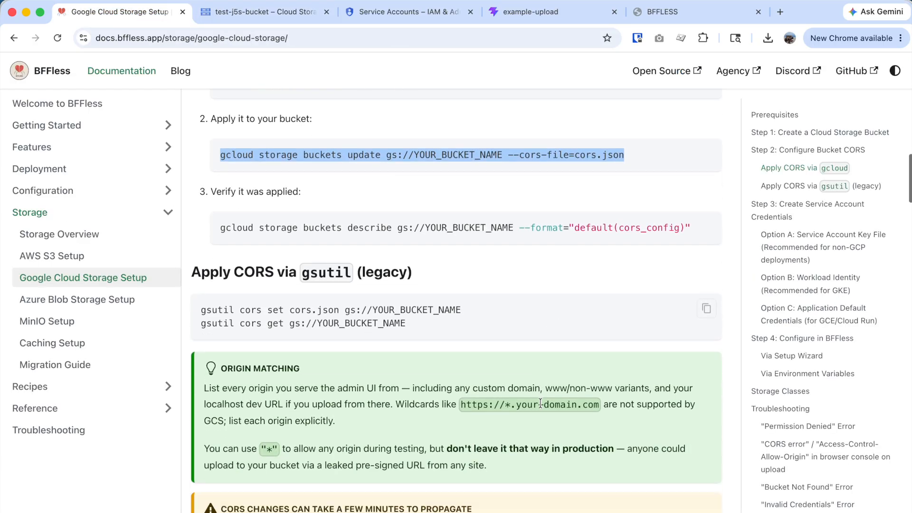
{"action": "scroll", "coordinate": [542, 403], "scroll_direction": "down", "scroll_amount": 6}
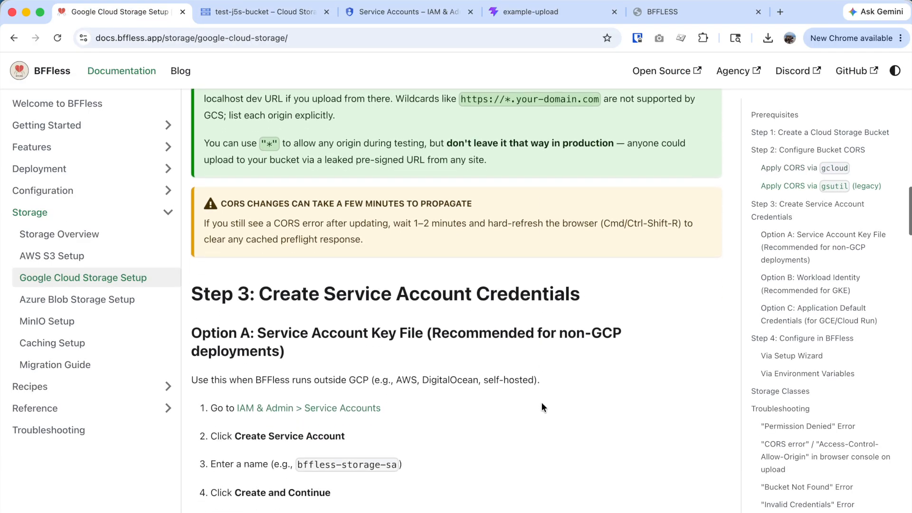
{"action": "scroll", "coordinate": [542, 401], "scroll_direction": "down", "scroll_amount": 2}
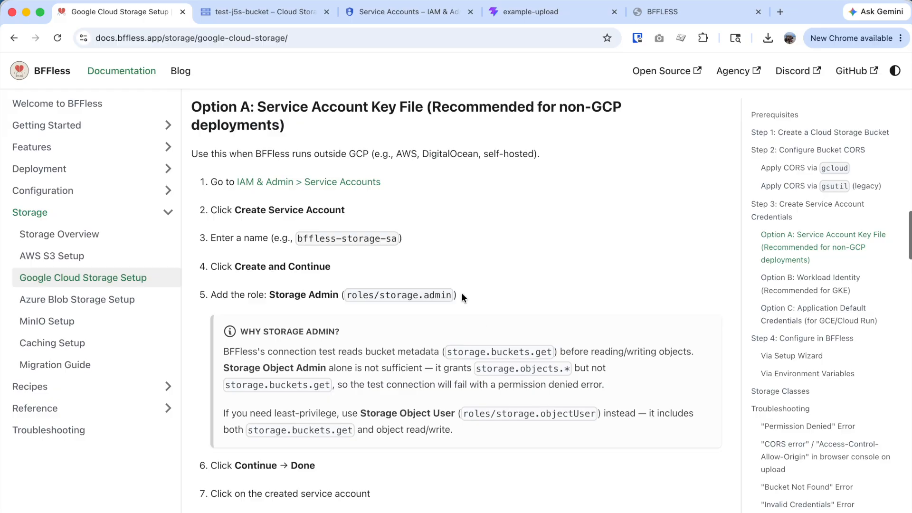
{"action": "left_click", "coordinate": [329, 185], "text": "super"}
{"action": "left_click", "coordinate": [377, 14]}
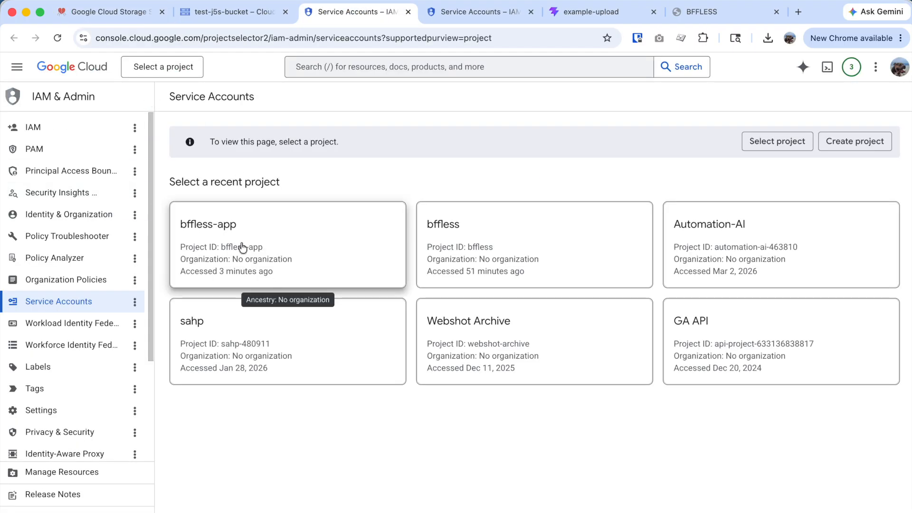
- Create service account test-j5s-sa in project bffless-app and continue to its permissions step
{"action": "left_click", "coordinate": [243, 247]}
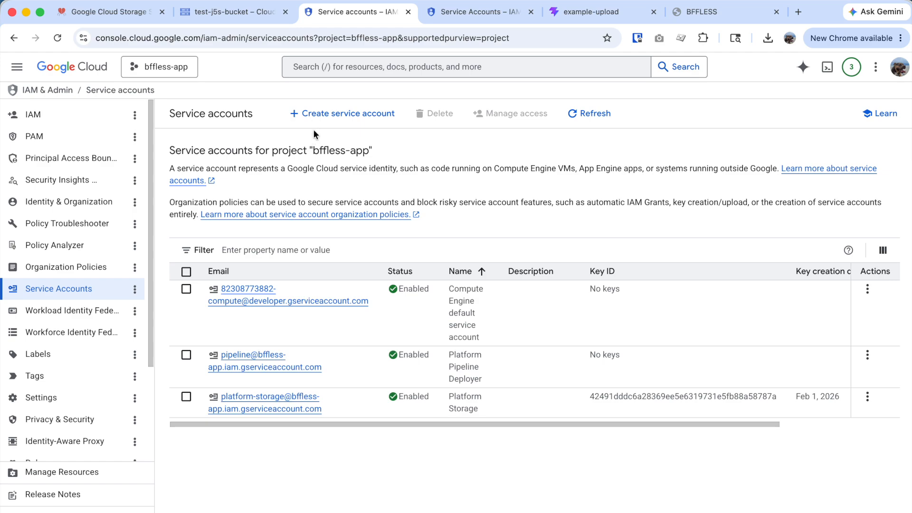
{"action": "left_click", "coordinate": [326, 117]}
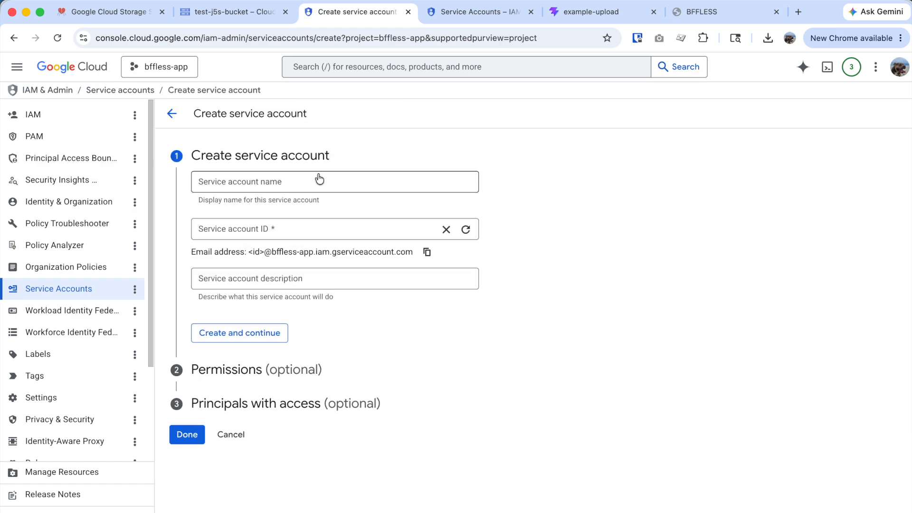
{"action": "left_click", "coordinate": [300, 178]}
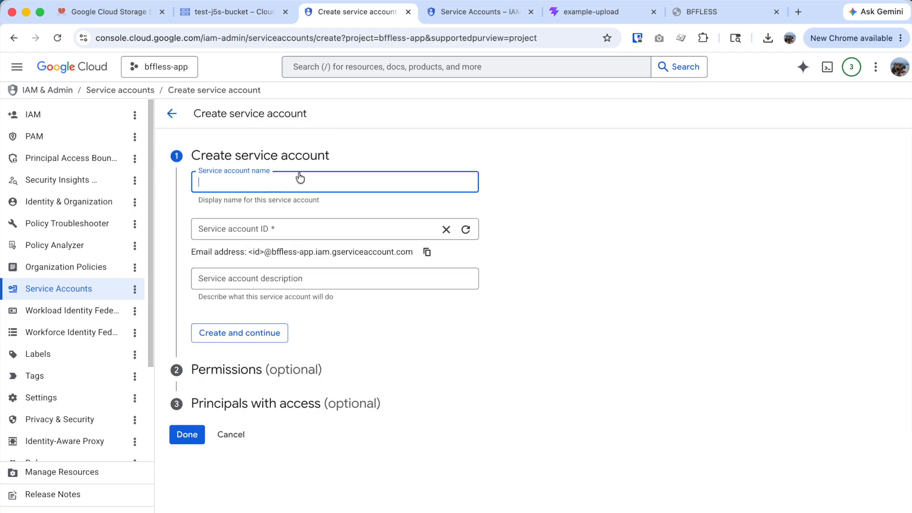
{"action": "type", "text": "test-j5"}
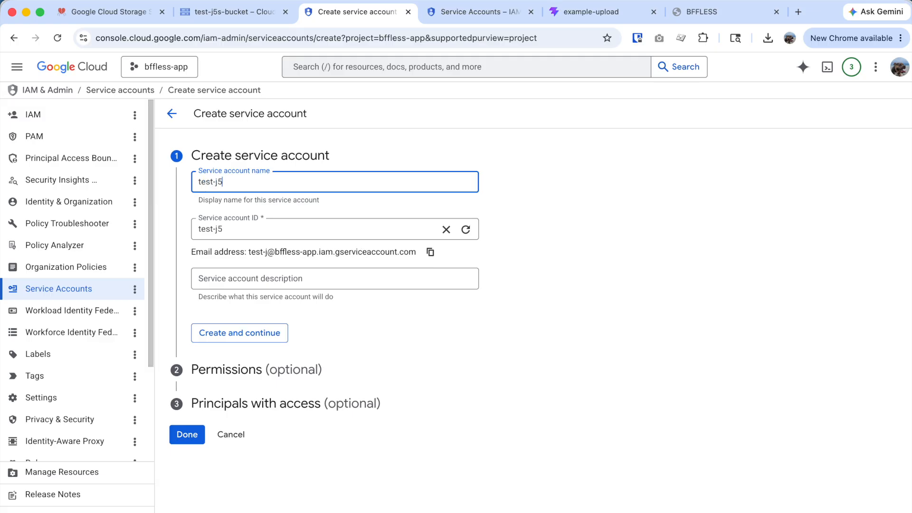
{"action": "type", "text": "s-sa"}
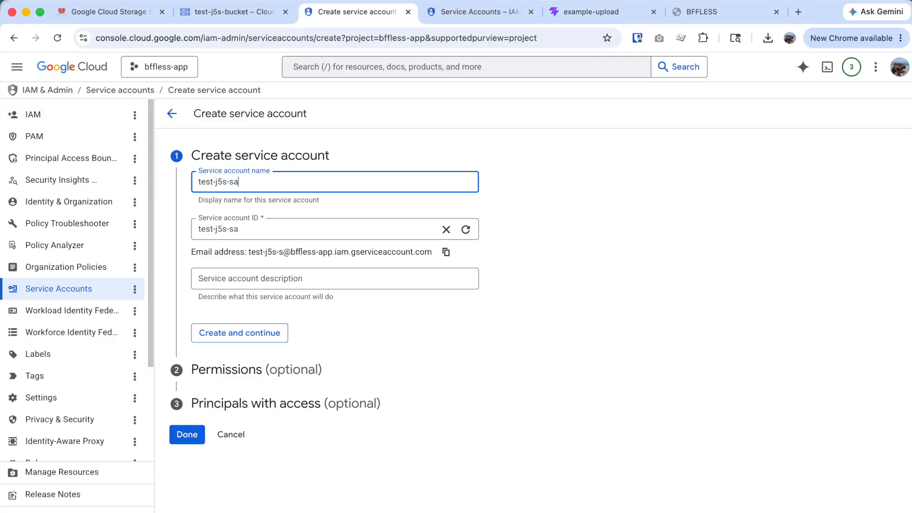
{"action": "left_click", "coordinate": [264, 339]}
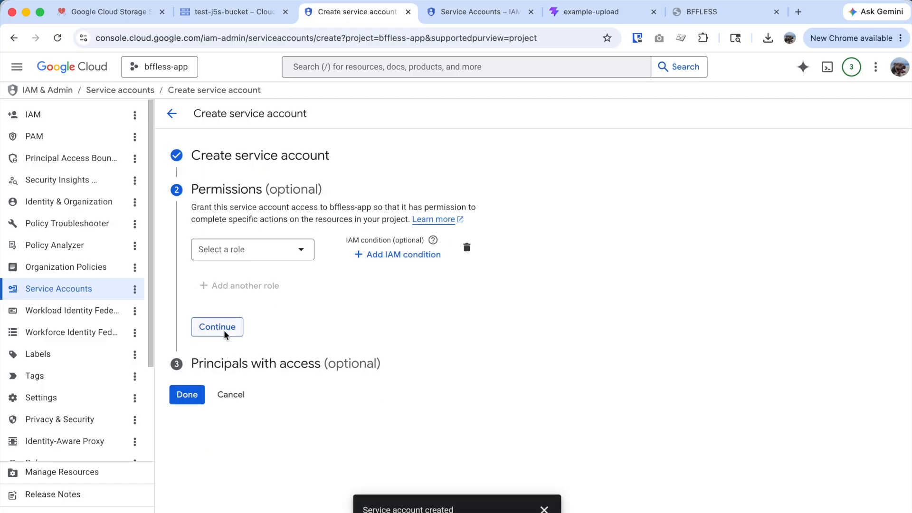
- Grant test-j5s-sa the Storage Admin role and continue past the permissions step
{"action": "left_click", "coordinate": [250, 257]}
{"action": "type", "text": "so"}
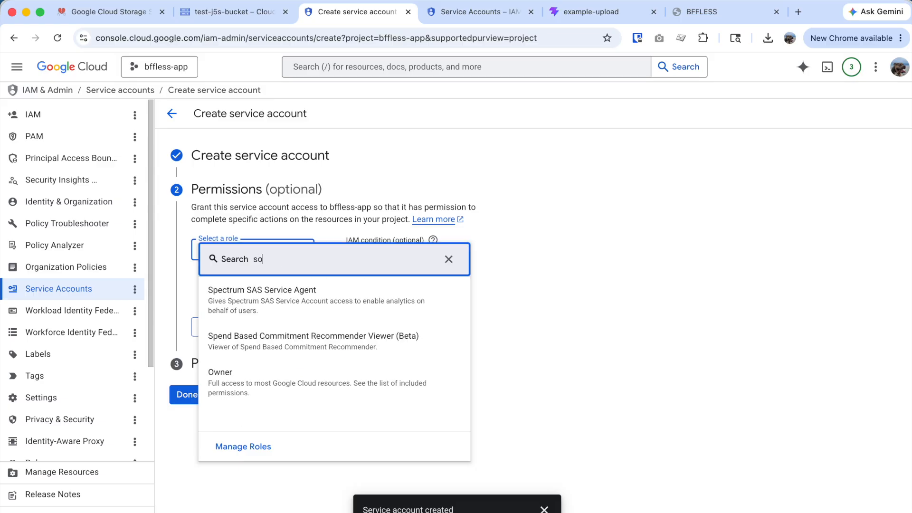
{"action": "key", "text": "BackSpace"}
{"action": "type", "text": "torage"}
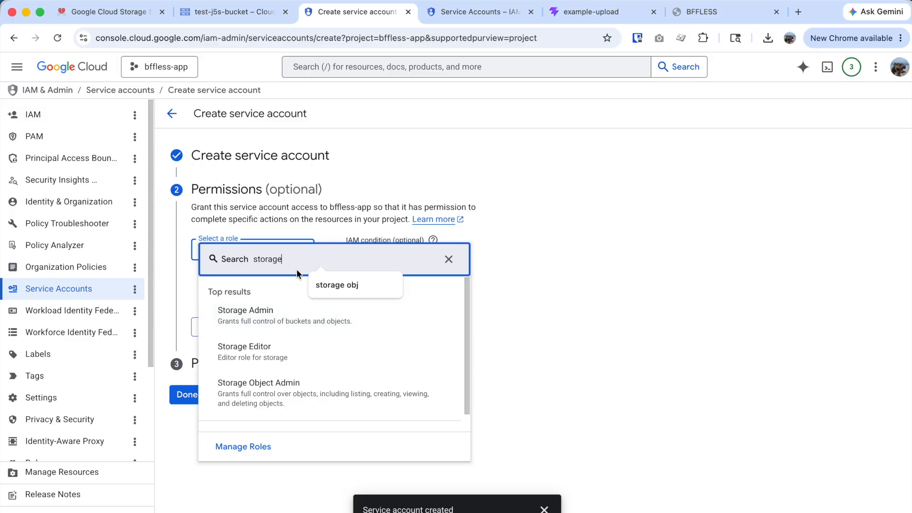
{"action": "type", "text": " ob"}
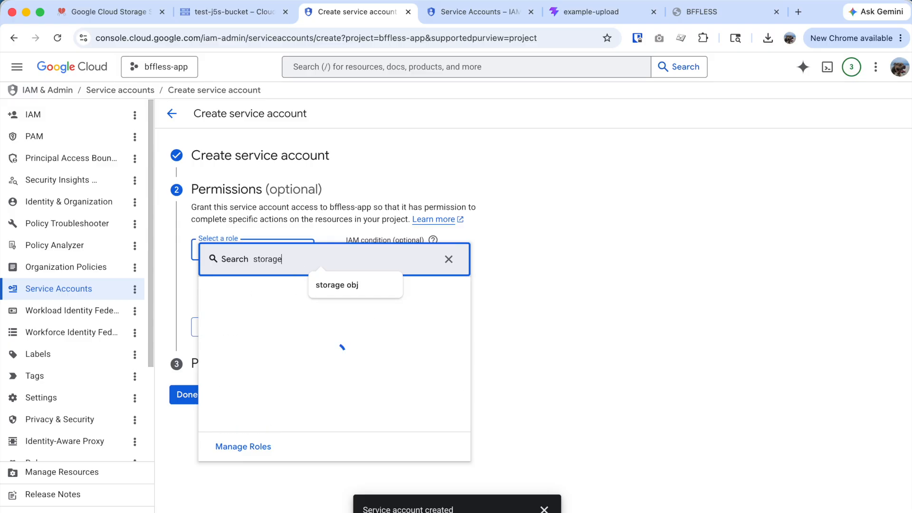
{"action": "type", "text": "admin"}
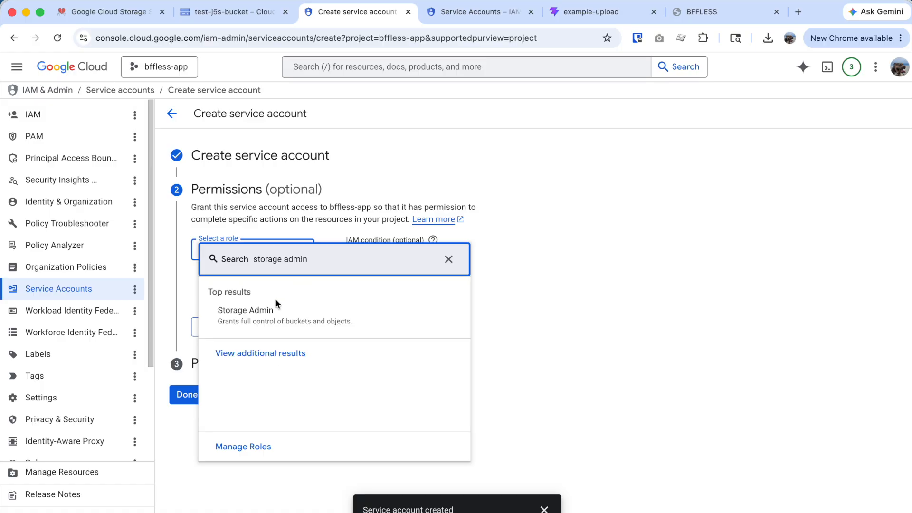
{"action": "left_click", "coordinate": [266, 321]}
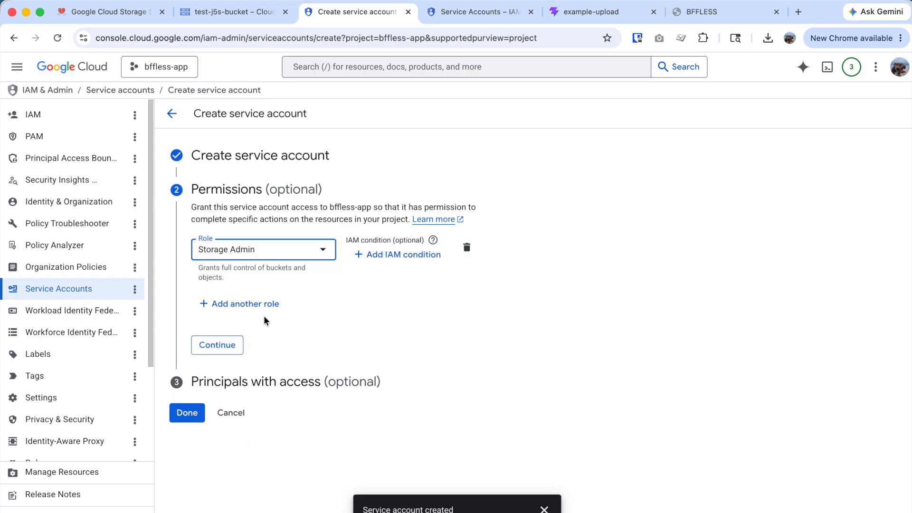
{"action": "left_click", "coordinate": [227, 347]}
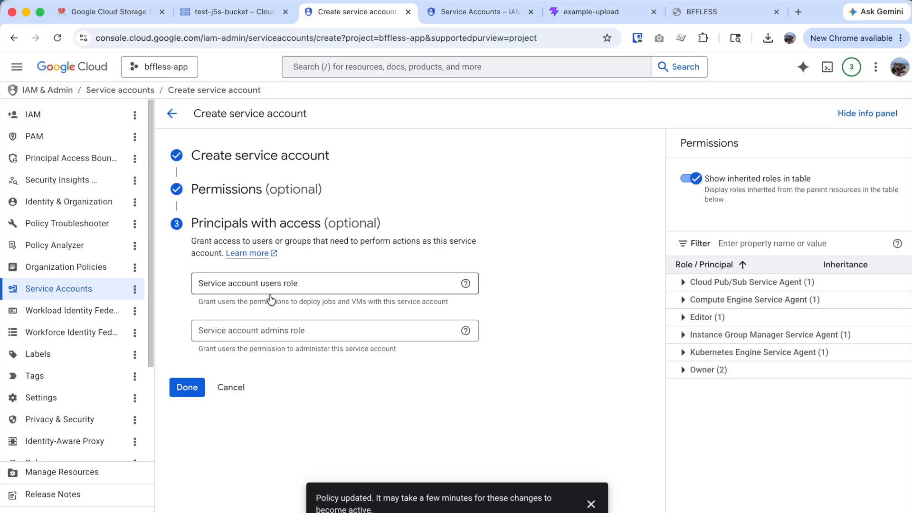
- Finish the service account and create a new JSON private key for test-j5s-sa
{"action": "left_click", "coordinate": [184, 394]}
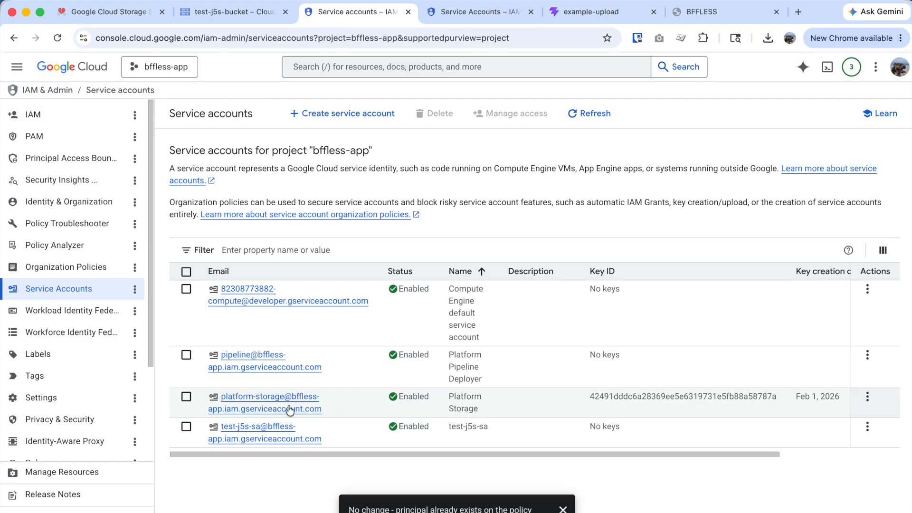
{"action": "left_click", "coordinate": [257, 427]}
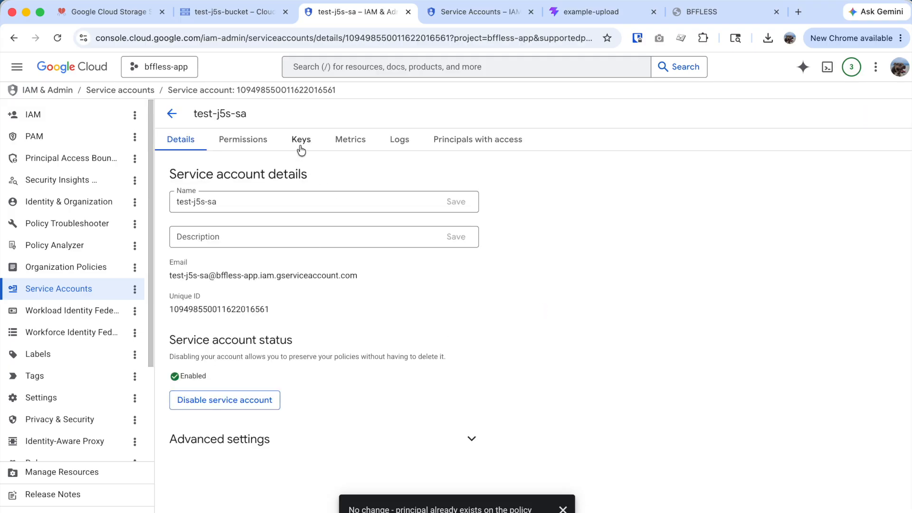
{"action": "left_click", "coordinate": [302, 140]}
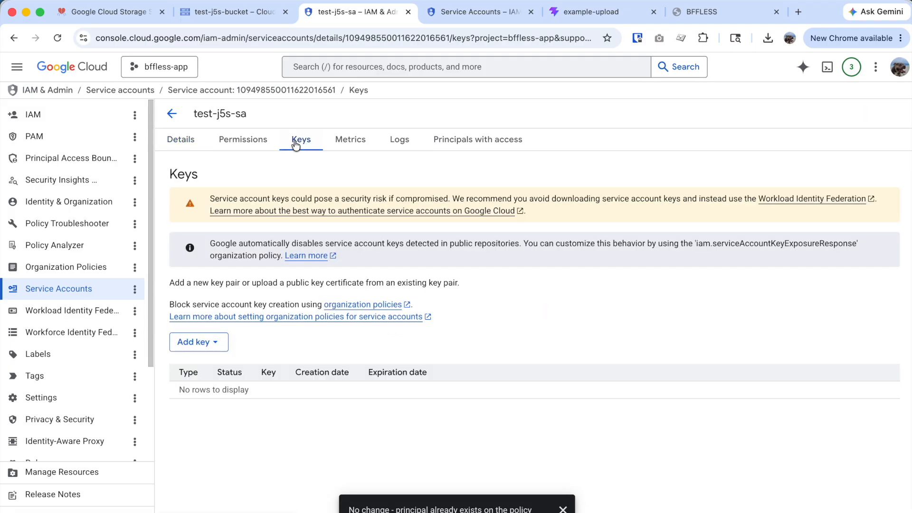
{"action": "left_click", "coordinate": [198, 343]}
{"action": "left_click", "coordinate": [208, 369]}
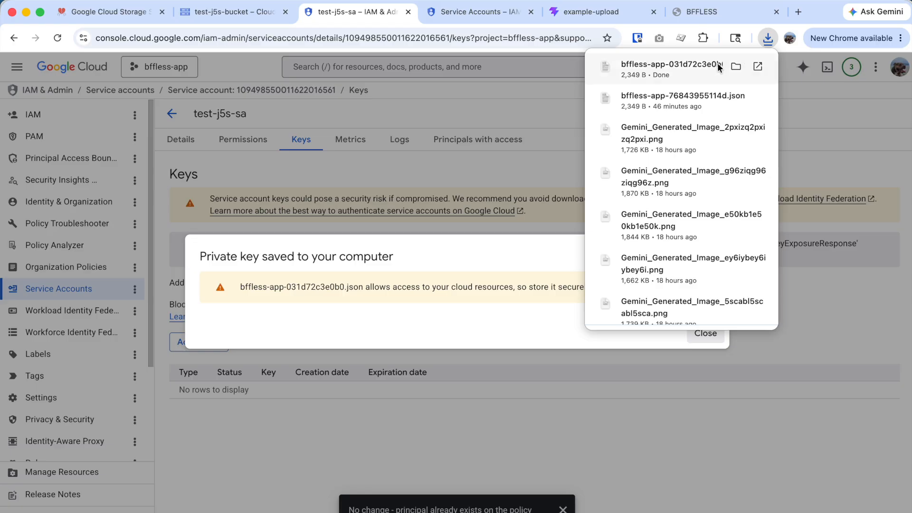
- Locate the downloaded key file, then dismiss the private key saved notice
{"action": "left_click", "coordinate": [736, 67]}
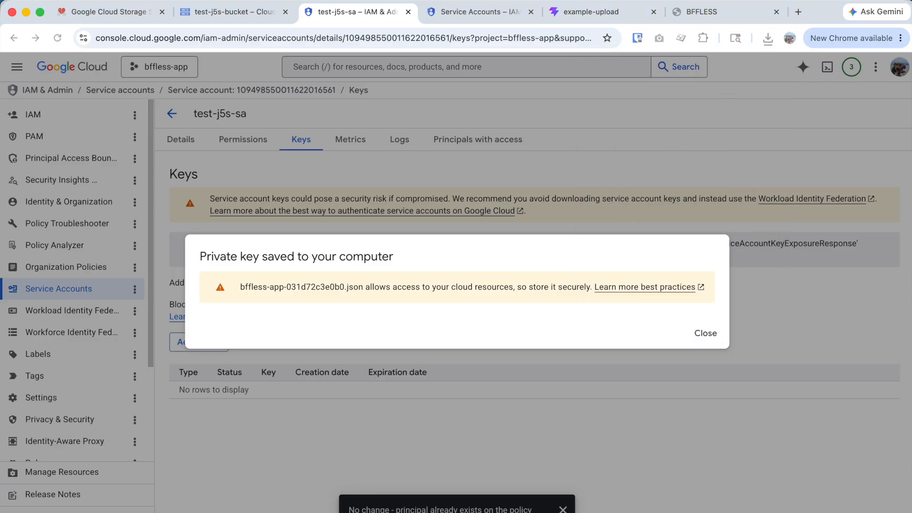
{"action": "key", "text": "super+Tab"}
{"action": "key", "text": "super+Tab"}
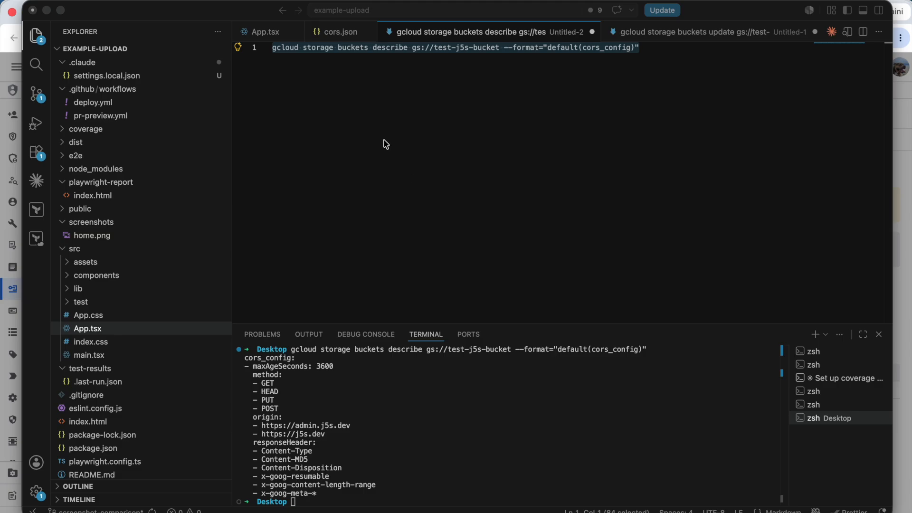
{"action": "key", "text": "super+Tab"}
{"action": "key", "text": "super+shift+Tab"}
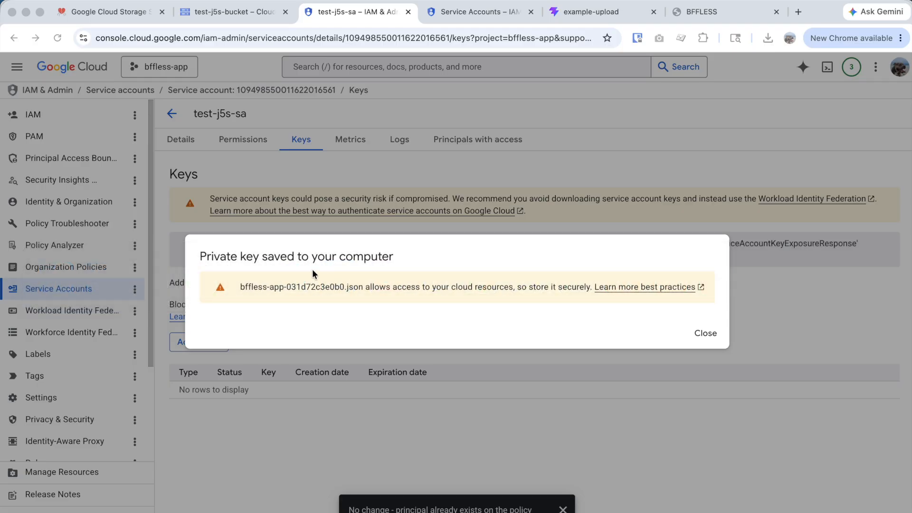
{"action": "left_click", "coordinate": [703, 333]}
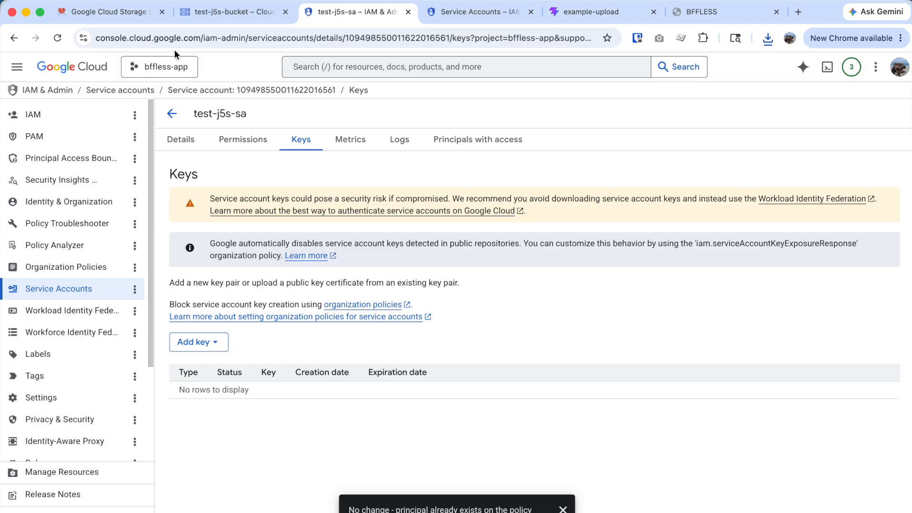
- Return to the Google Cloud Storage docs and find 'Step 4: Configure in BFFless'
{"action": "left_click", "coordinate": [126, 10]}
{"action": "scroll", "coordinate": [456, 364], "scroll_direction": "down", "scroll_amount": 12}
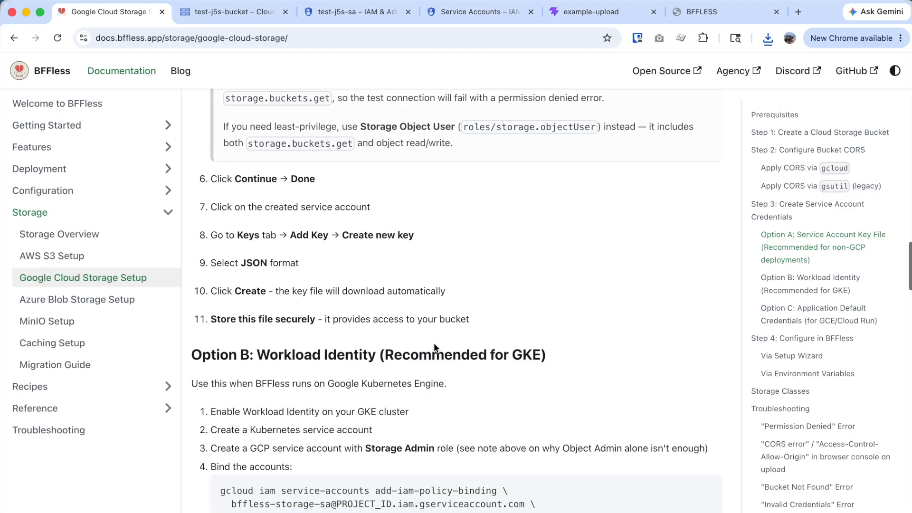
{"action": "scroll", "coordinate": [433, 343], "scroll_direction": "down", "scroll_amount": 5}
{"action": "scroll", "coordinate": [433, 342], "scroll_direction": "down", "scroll_amount": 3}
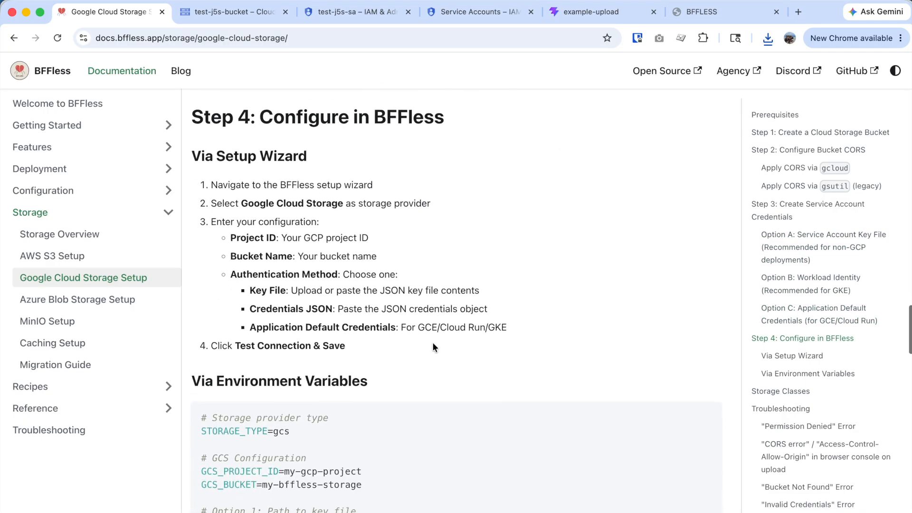
{"action": "scroll", "coordinate": [433, 343], "scroll_direction": "up", "scroll_amount": 3}
{"action": "scroll", "coordinate": [433, 343], "scroll_direction": "down", "scroll_amount": 4}
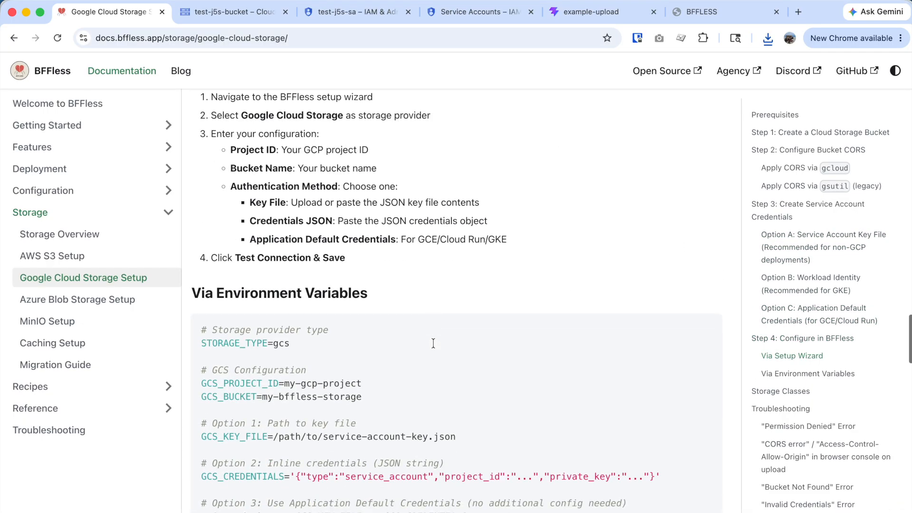
{"action": "scroll", "coordinate": [434, 343], "scroll_direction": "up", "scroll_amount": 4}
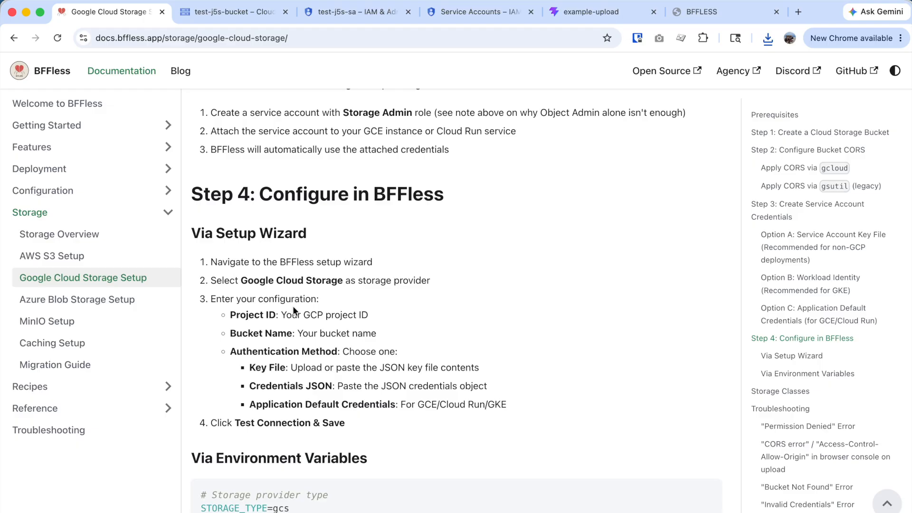
- In BFFless Admin's infrastructure settings, start a storage migration to Google Cloud Storage
{"action": "key", "text": "super+t"}
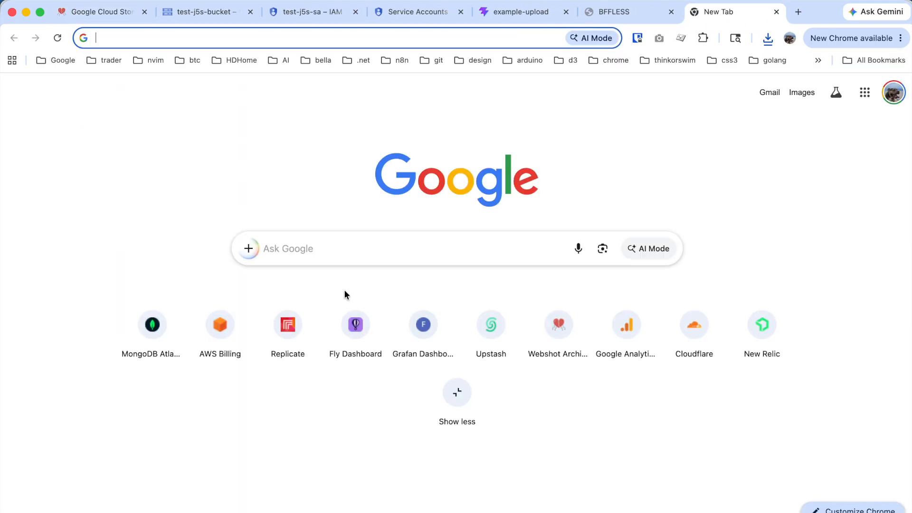
{"action": "type", "text": "admin"}
{"action": "key", "text": "Return"}
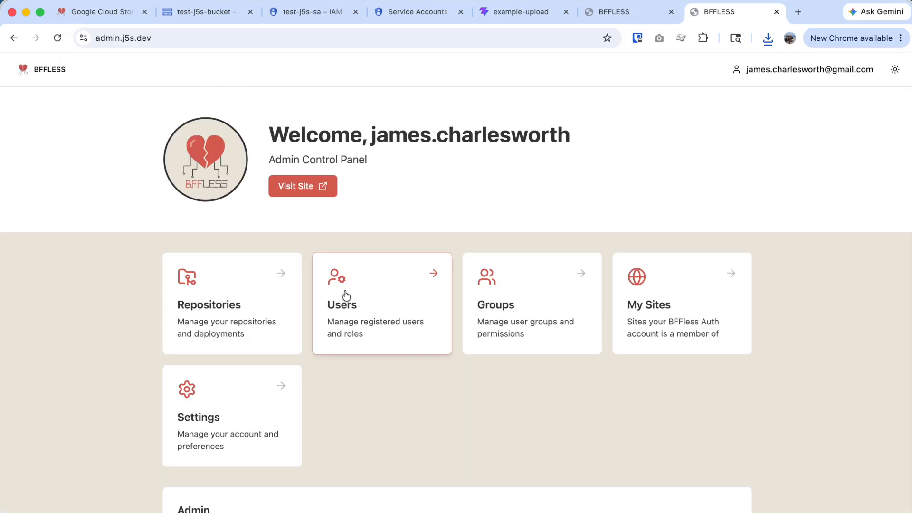
{"action": "scroll", "coordinate": [252, 380], "scroll_direction": "down", "scroll_amount": 2}
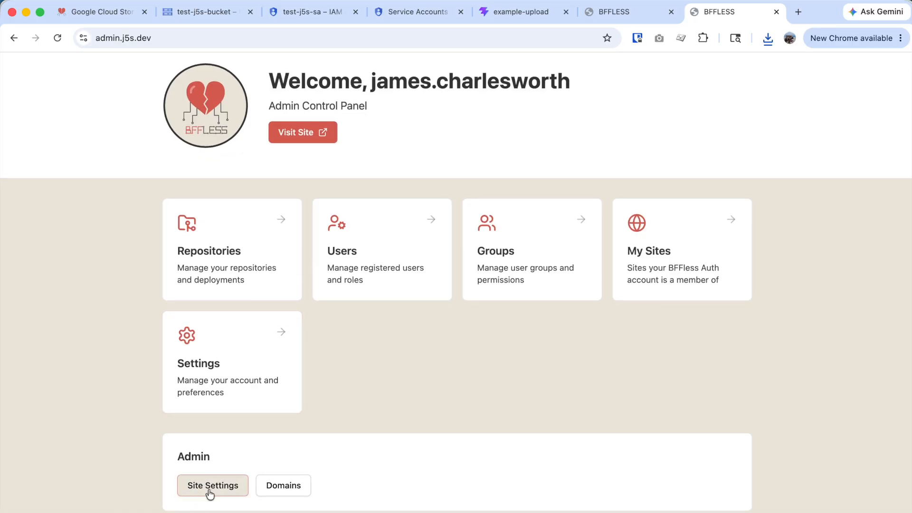
{"action": "left_click", "coordinate": [213, 487]}
{"action": "left_click", "coordinate": [407, 161]}
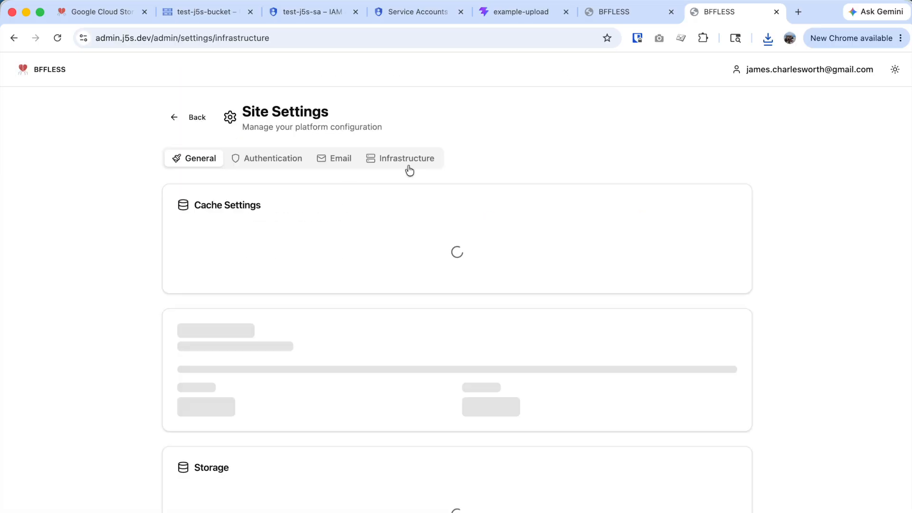
{"action": "scroll", "coordinate": [418, 347], "scroll_direction": "down", "scroll_amount": 8}
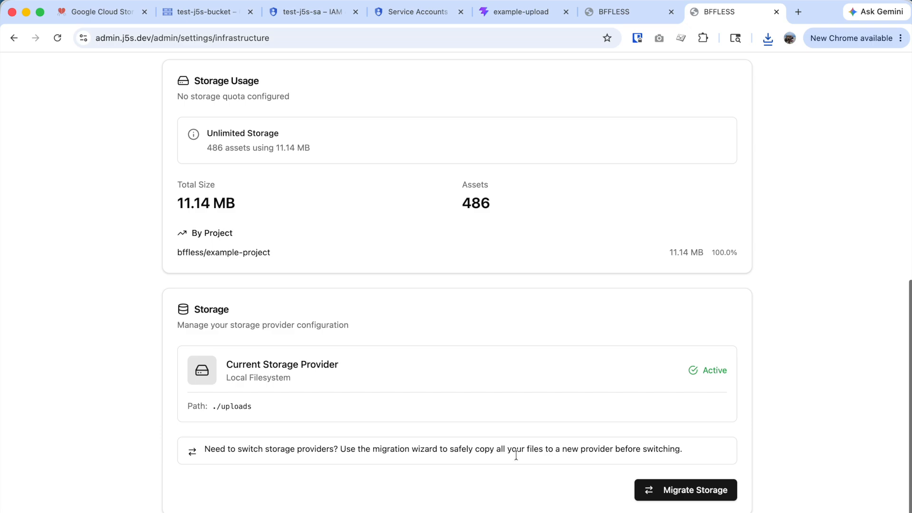
{"action": "left_click", "coordinate": [683, 497]}
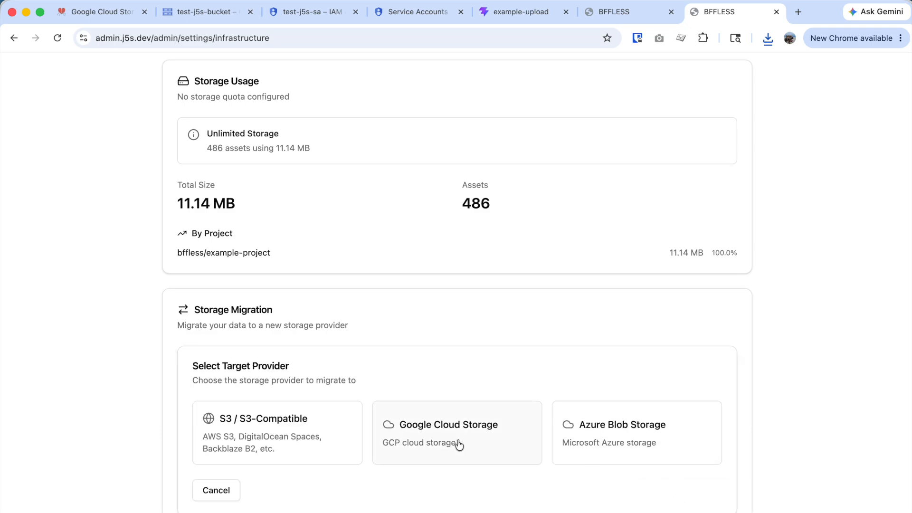
{"action": "left_click", "coordinate": [481, 446]}
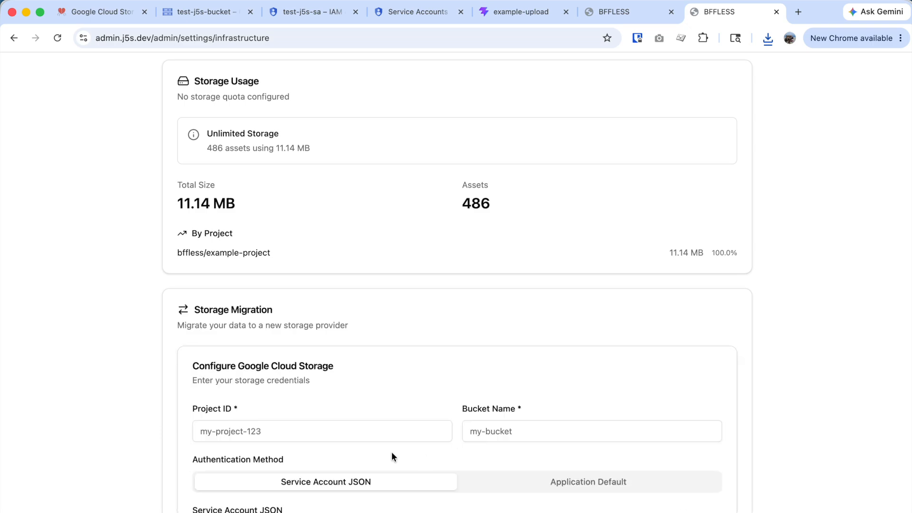
- Enter bucket name test-j5s-bucket and project ID bffless-app in the migration form
{"action": "left_click", "coordinate": [181, 12]}
{"action": "left_click", "coordinate": [296, 133]}
{"action": "left_click_drag", "start_coordinate": [296, 136], "coordinate": [192, 138]}
{"action": "key", "text": "ctrl+c"}
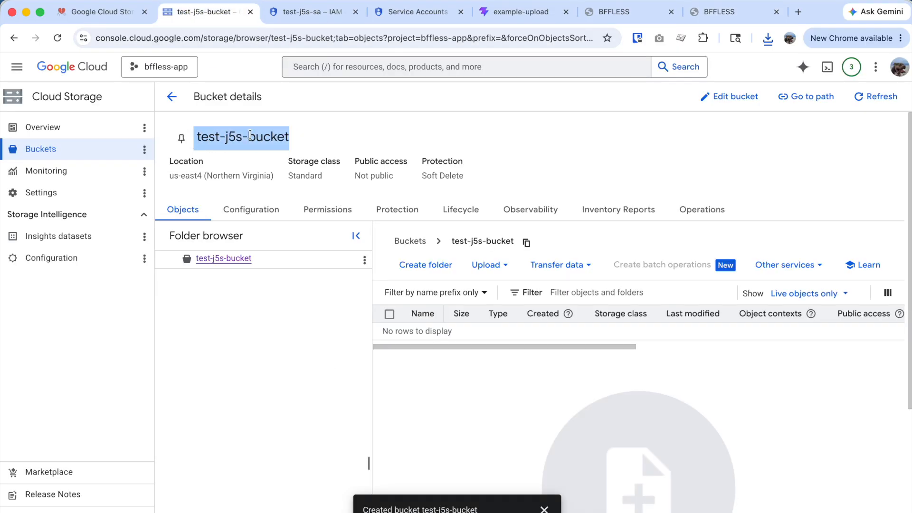
{"action": "left_click", "coordinate": [636, 18]}
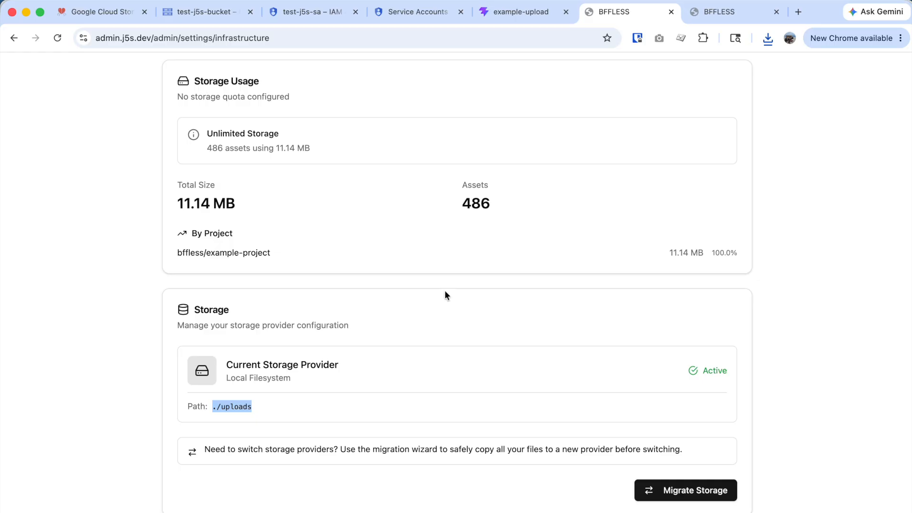
{"action": "left_click", "coordinate": [743, 13]}
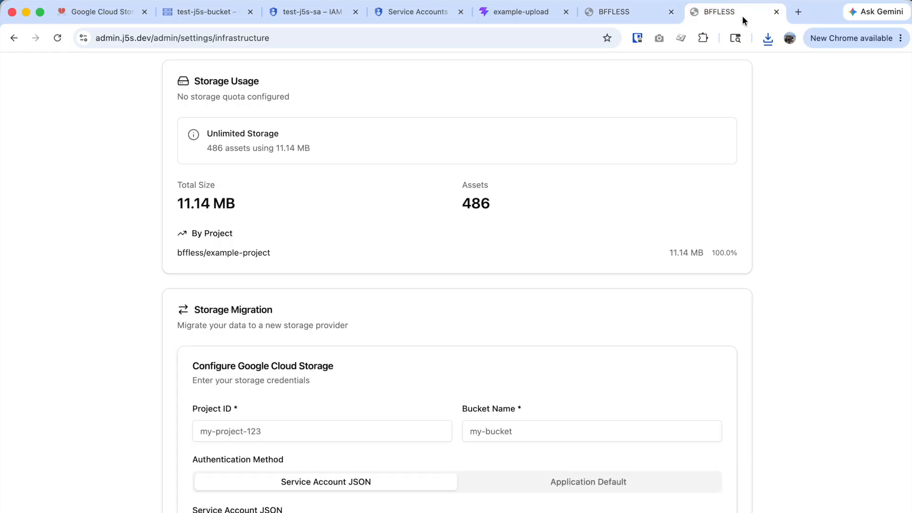
{"action": "left_click", "coordinate": [363, 432]}
{"action": "key", "text": "ctrl+v"}
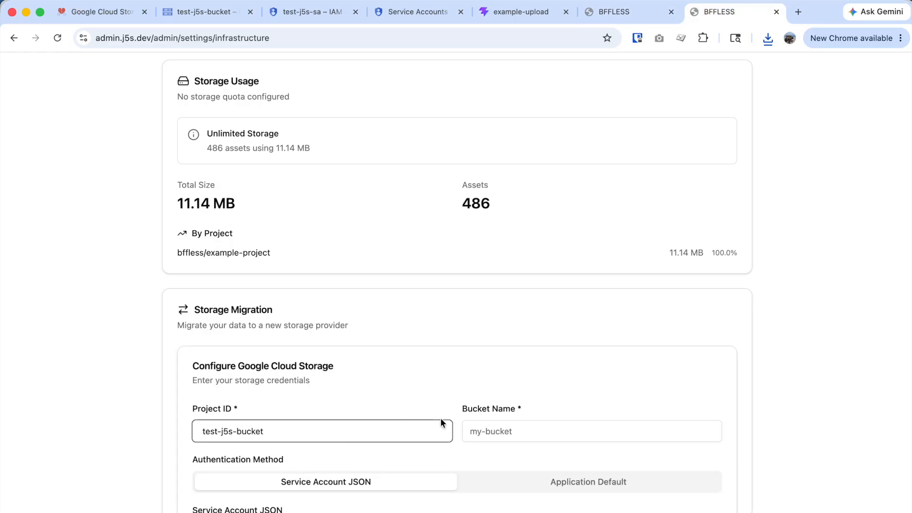
{"action": "left_click", "coordinate": [504, 425]}
{"action": "key", "text": "super+v"}
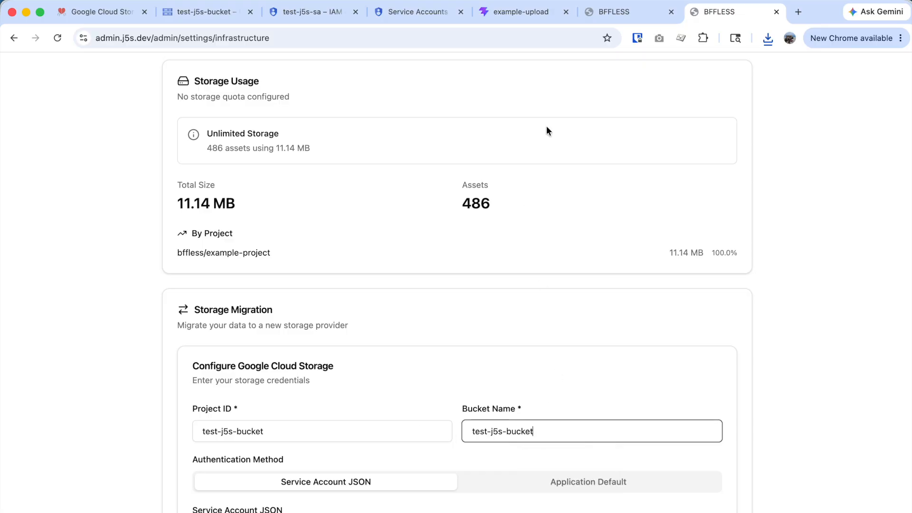
{"action": "triple_click", "coordinate": [274, 440]}
{"action": "type", "text": "b"}
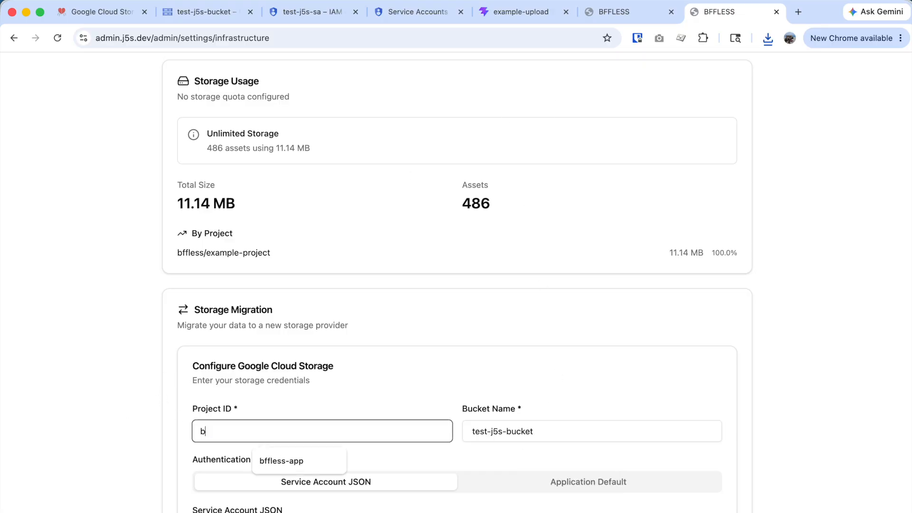
{"action": "type", "text": "ffless-app"}
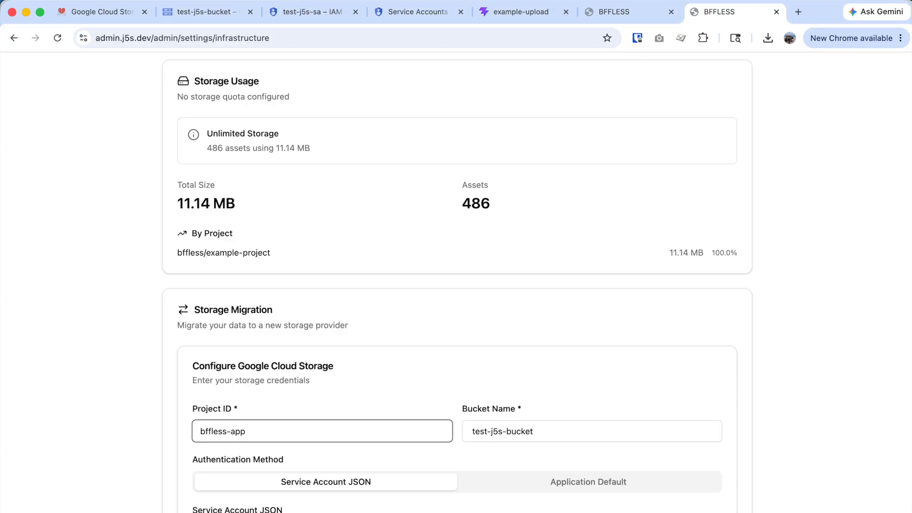
{"action": "scroll", "coordinate": [348, 351], "scroll_direction": "down", "scroll_amount": 3}
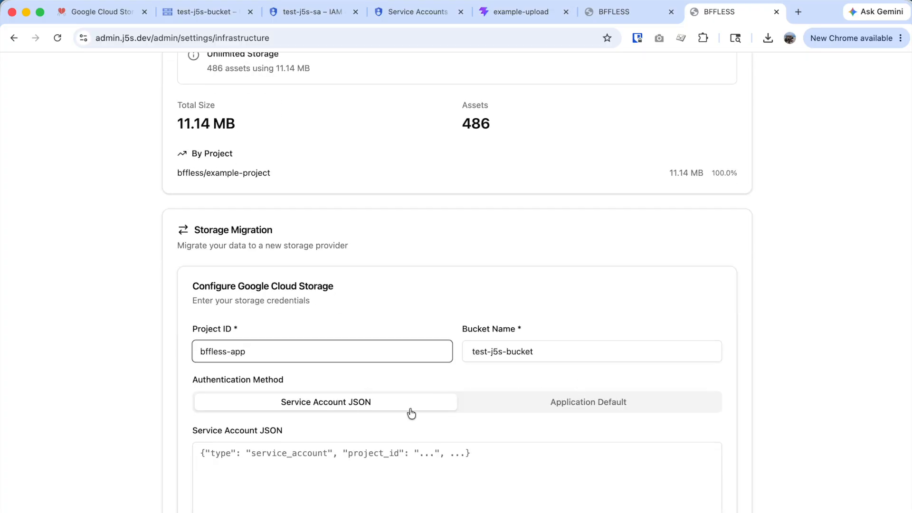
{"action": "key", "text": "super+Tab"}
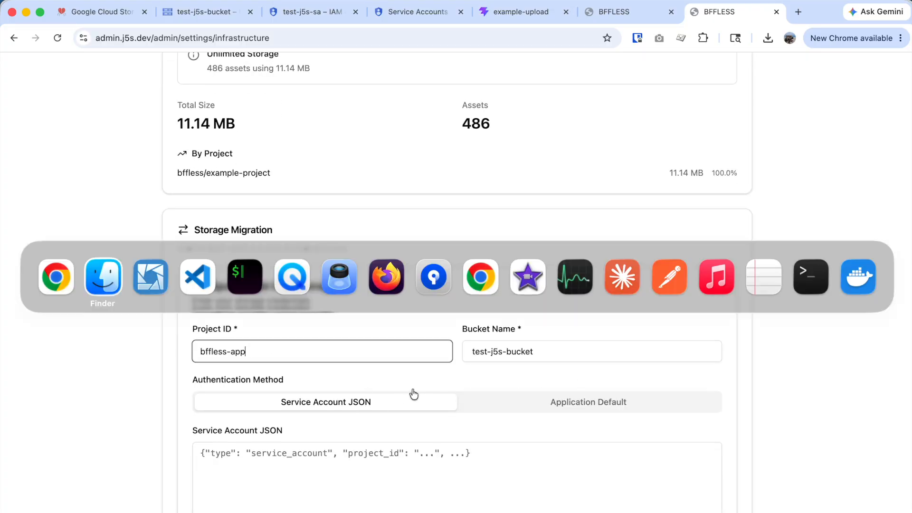
- Open the downloaded JSON key in VS Code, copy its contents, and focus the Service Account JSON box
{"action": "left_click", "coordinate": [201, 287]}
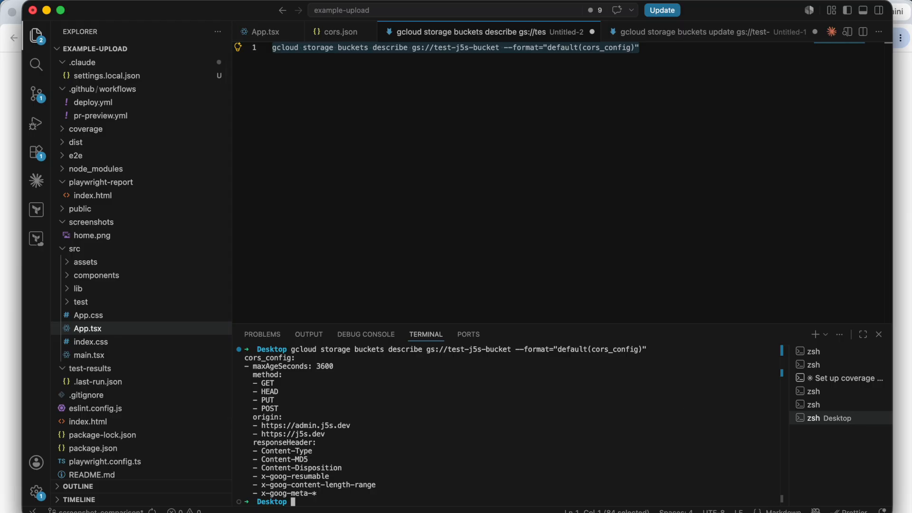
{"action": "key", "text": "super+Tab"}
{"action": "left_click", "coordinate": [156, 286]}
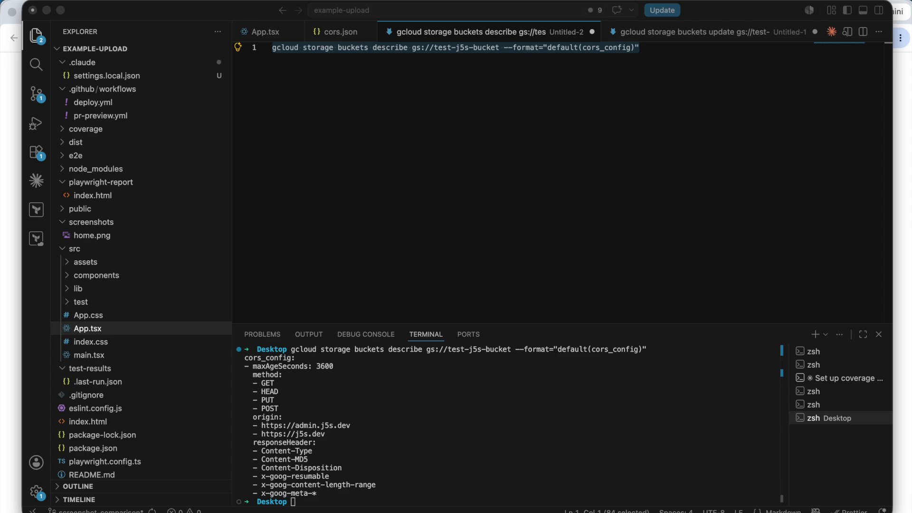
{"action": "left_click_drag", "start_coordinate": [911, 183], "coordinate": [531, 180]}
{"action": "left_click_drag", "start_coordinate": [464, 187], "coordinate": [274, 60]}
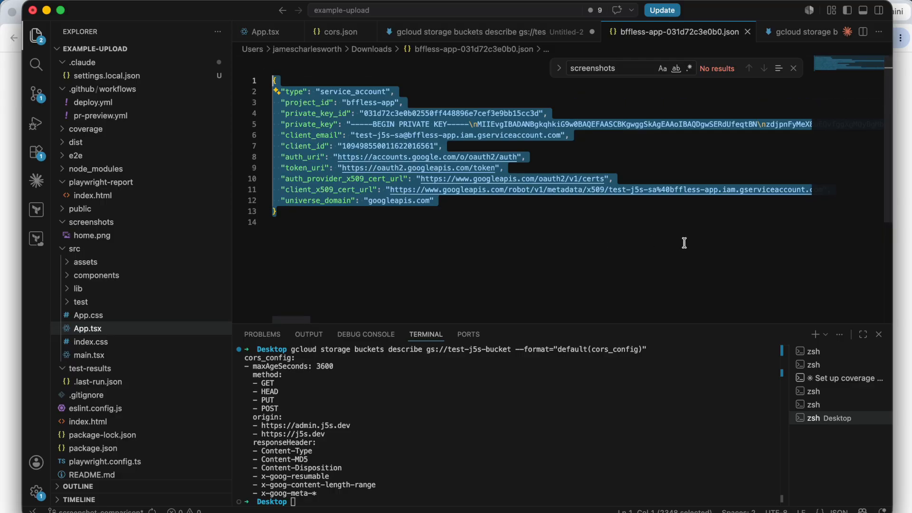
{"action": "key", "text": "super+Tab"}
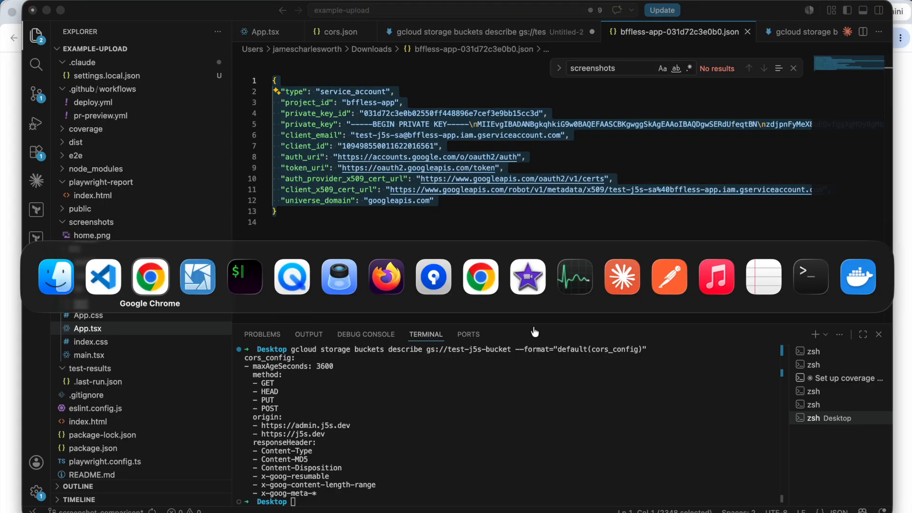
{"action": "left_click", "coordinate": [145, 286]}
{"action": "left_click", "coordinate": [387, 451]}
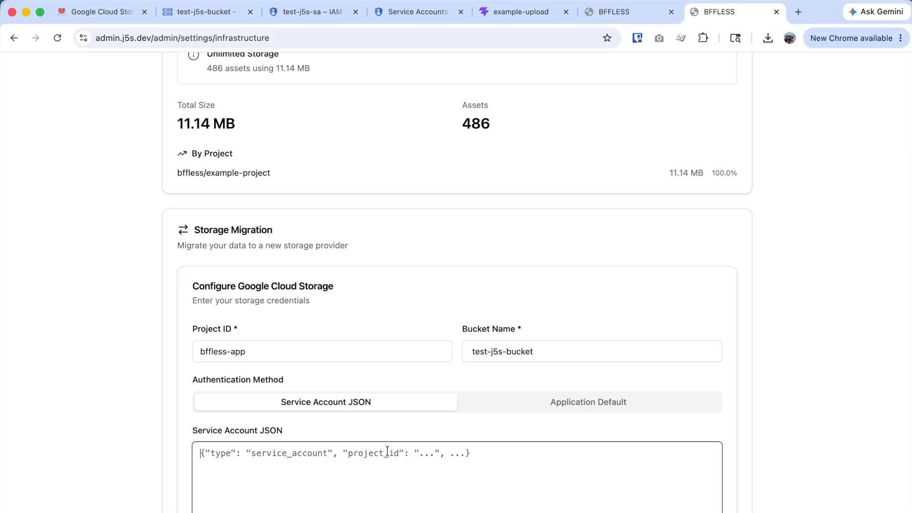
- Paste the key JSON as Service Account JSON and migrate all 486 files from local to GCS
{"action": "key", "text": "super+v"}
{"action": "scroll", "coordinate": [511, 472], "scroll_direction": "up", "scroll_amount": 5}
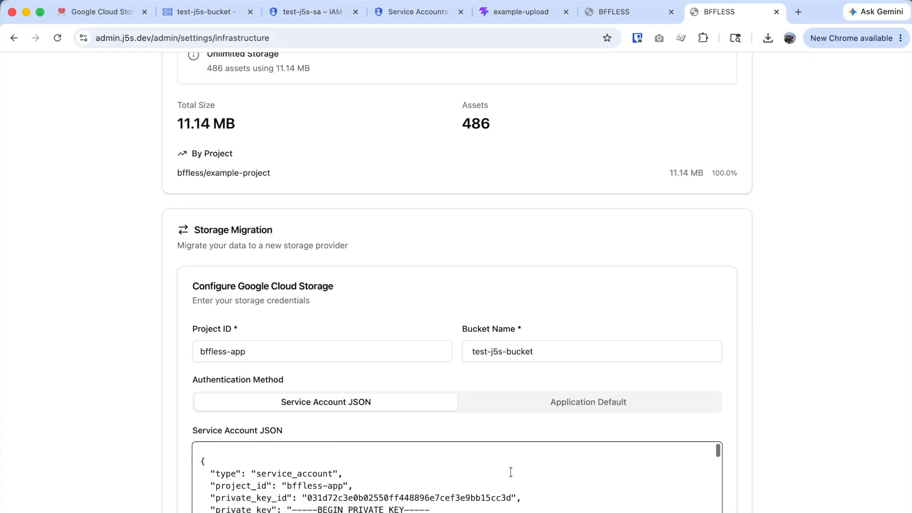
{"action": "scroll", "coordinate": [867, 400], "scroll_direction": "down", "scroll_amount": 3}
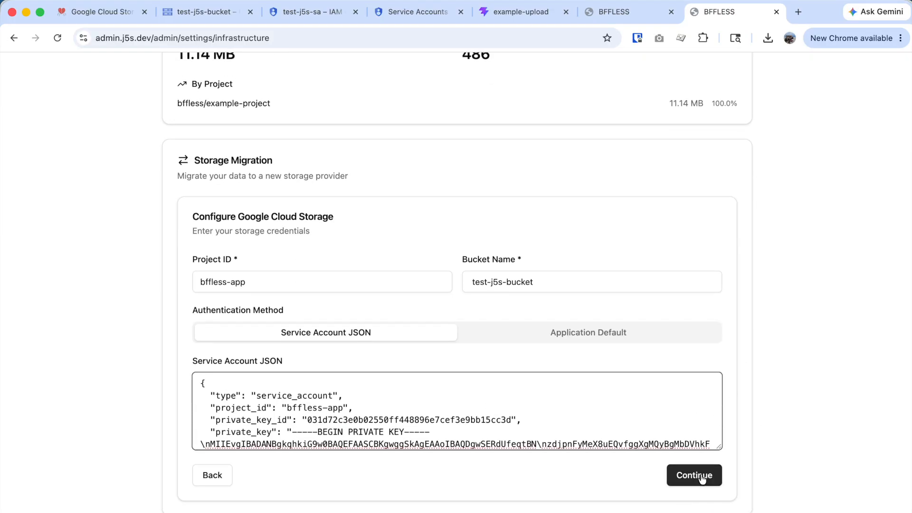
{"action": "left_click", "coordinate": [702, 478]}
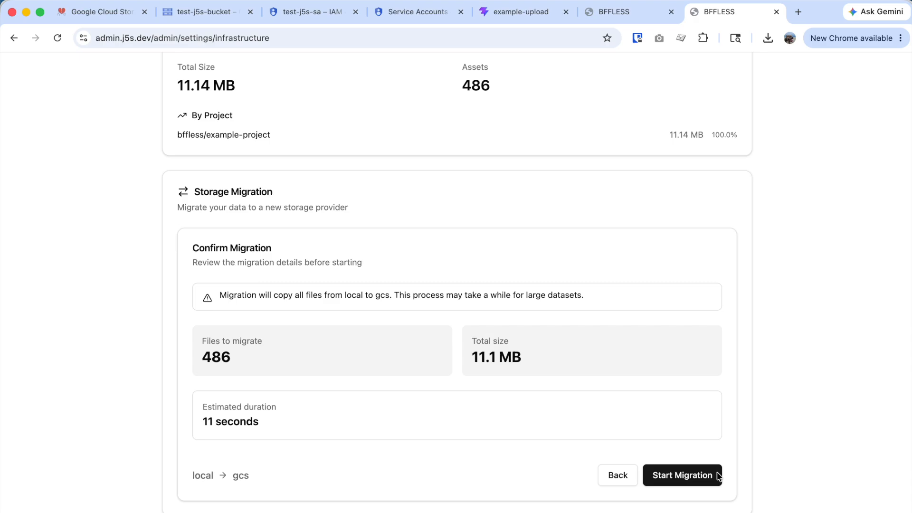
{"action": "left_click", "coordinate": [693, 478]}
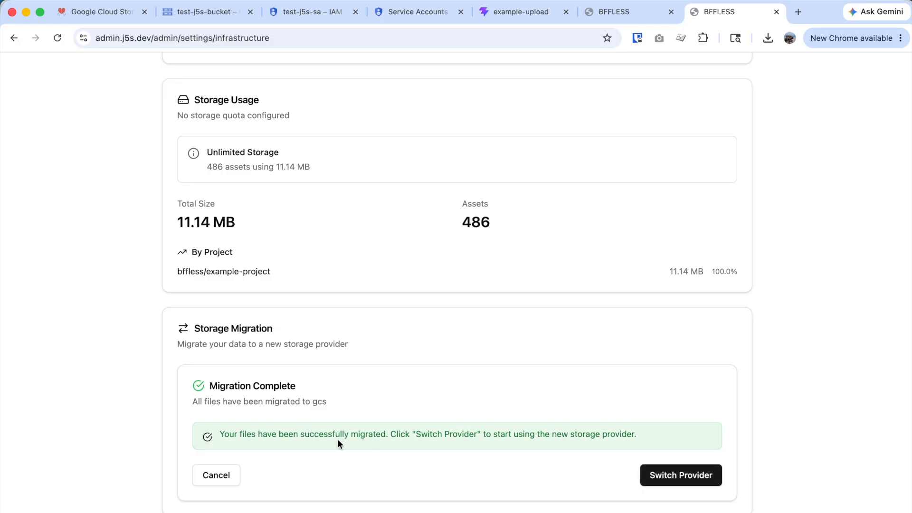
- Browse test-j5s-bucket down to bffless/example-project/commits to confirm the migrated files, then return to BFFless
{"action": "left_click", "coordinate": [320, 12]}
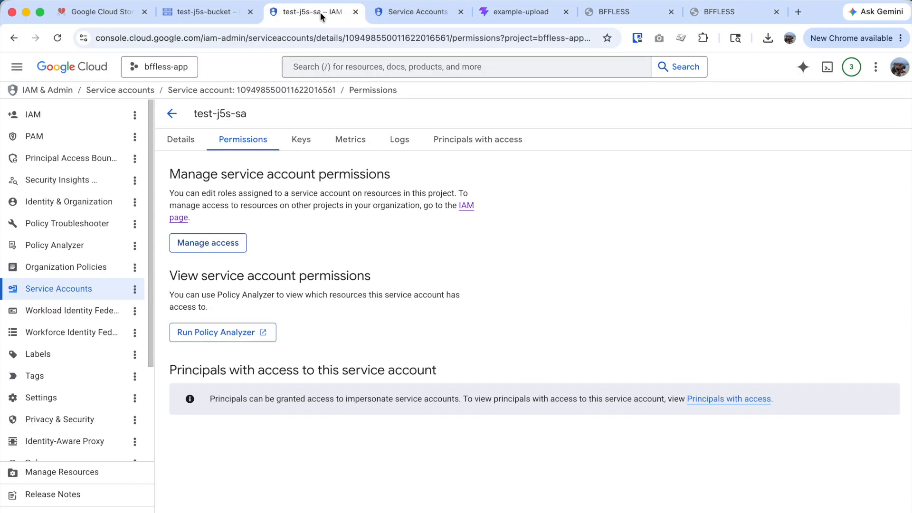
{"action": "left_click", "coordinate": [184, 16]}
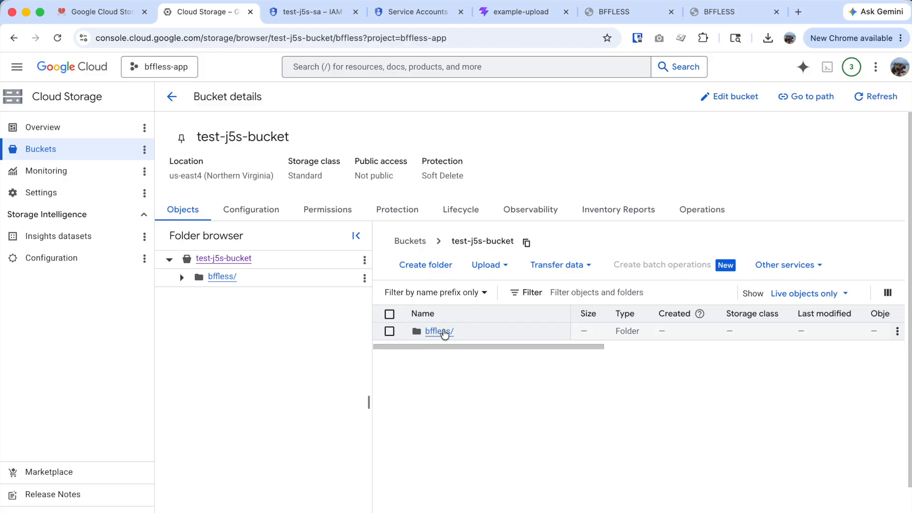
{"action": "left_click", "coordinate": [438, 332]}
{"action": "left_click", "coordinate": [448, 332]}
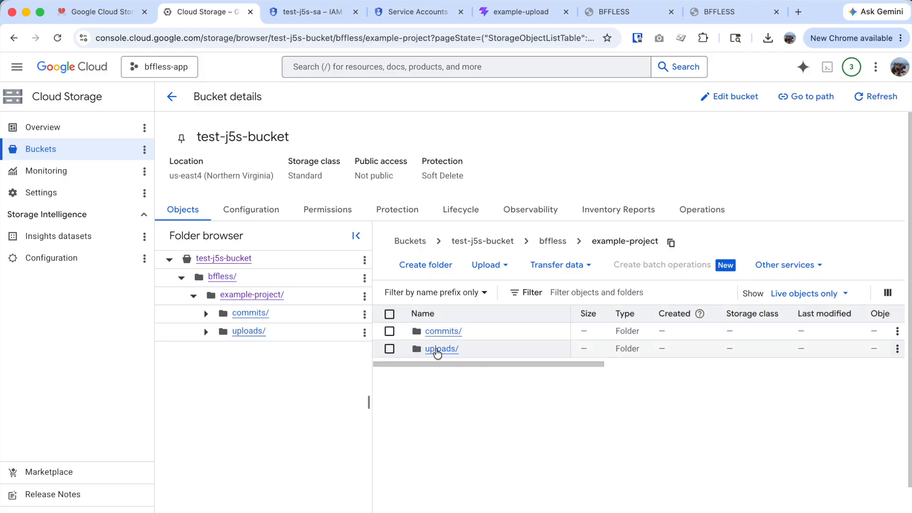
{"action": "left_click", "coordinate": [450, 332]}
{"action": "scroll", "coordinate": [525, 346], "scroll_direction": "down", "scroll_amount": 5}
{"action": "scroll", "coordinate": [545, 399], "scroll_direction": "up", "scroll_amount": 5}
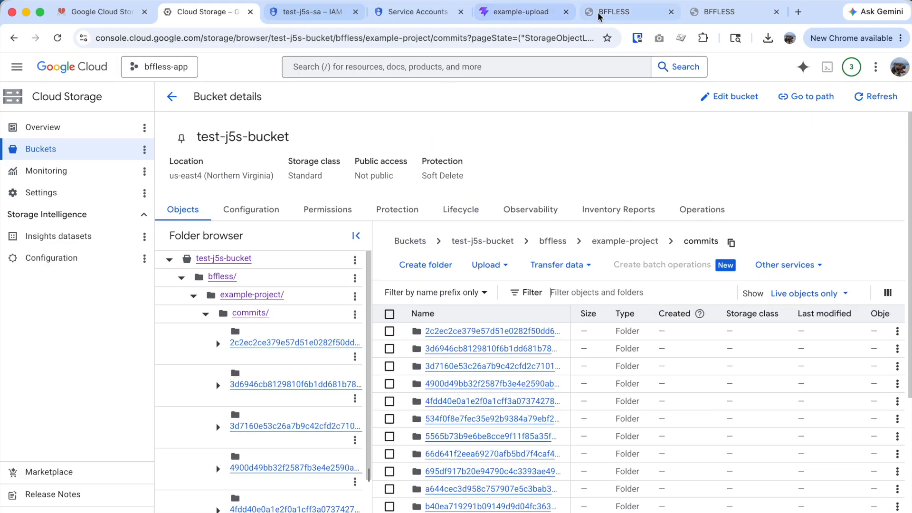
{"action": "left_click", "coordinate": [720, 18]}
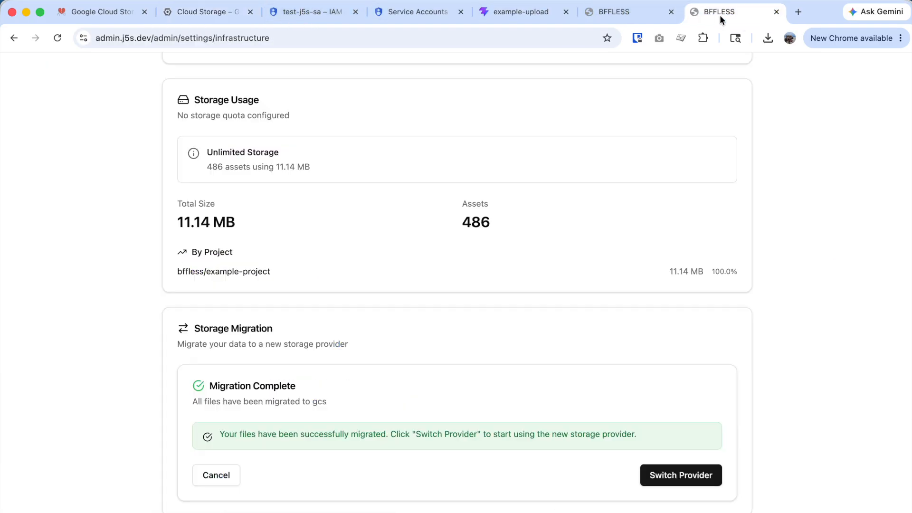
- Switch BFFless over to the new Google Cloud Storage provider
{"action": "left_click", "coordinate": [686, 478]}
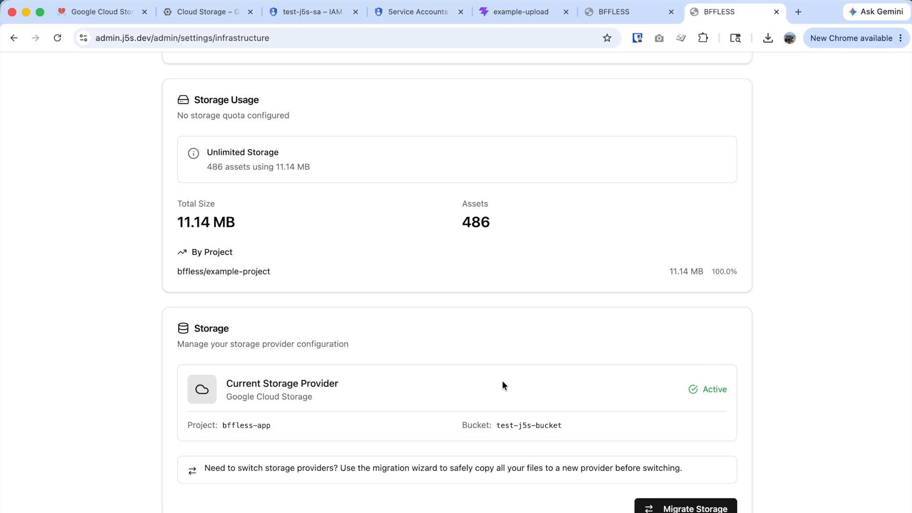
{"action": "scroll", "coordinate": [563, 416], "scroll_direction": "up", "scroll_amount": 1}
{"action": "scroll", "coordinate": [563, 415], "scroll_direction": "down", "scroll_amount": 1}
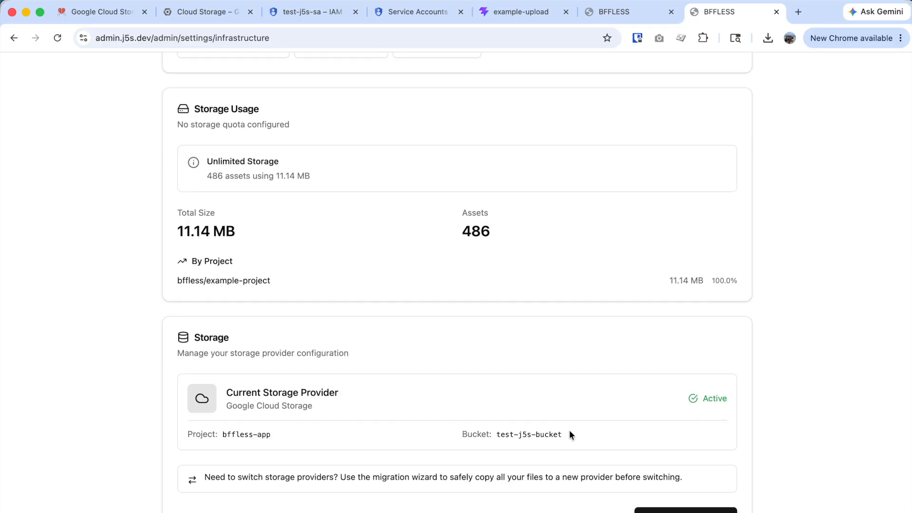
{"action": "scroll", "coordinate": [569, 430], "scroll_direction": "up", "scroll_amount": 1}
{"action": "scroll", "coordinate": [309, 175], "scroll_direction": "up", "scroll_amount": 10}
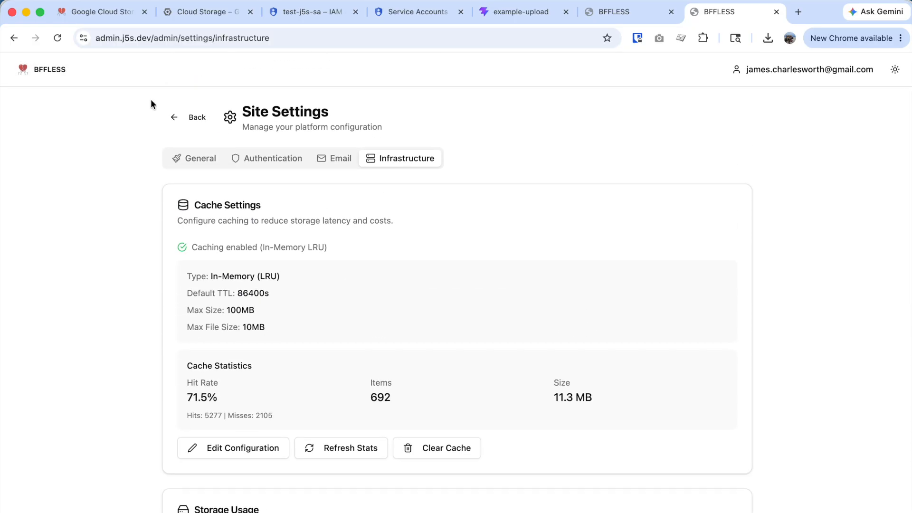
- Browse example-project's commit 5565b73 files: screenshots/home.png, playwright-report/index.html, and dist
{"action": "left_click", "coordinate": [183, 119]}
{"action": "left_click", "coordinate": [244, 301]}
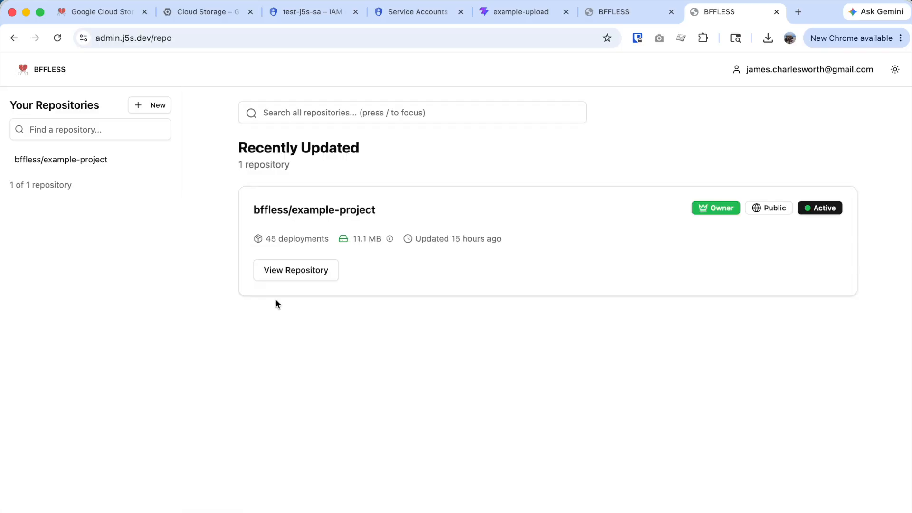
{"action": "left_click", "coordinate": [305, 270]}
{"action": "scroll", "coordinate": [248, 283], "scroll_direction": "down", "scroll_amount": 2}
{"action": "left_click", "coordinate": [766, 342]}
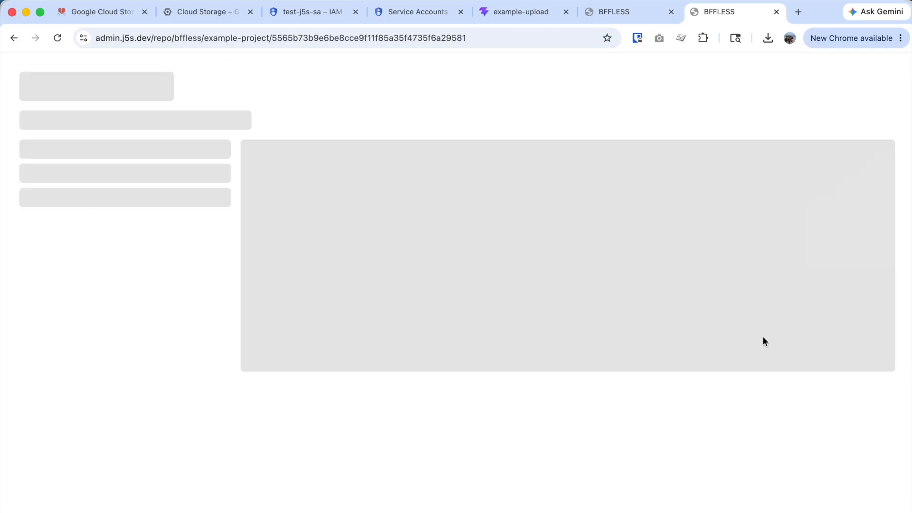
{"action": "left_click", "coordinate": [55, 222]}
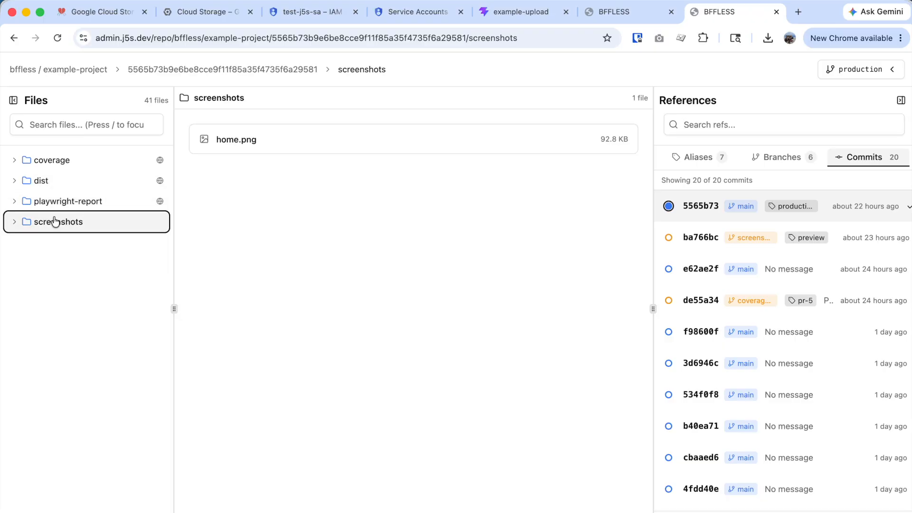
{"action": "left_click", "coordinate": [286, 139]}
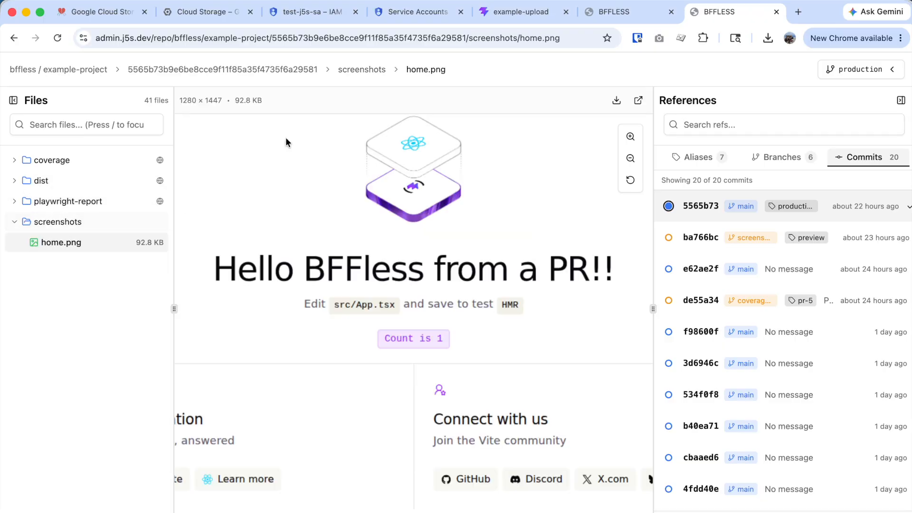
{"action": "left_click", "coordinate": [75, 219]}
{"action": "left_click", "coordinate": [76, 203]}
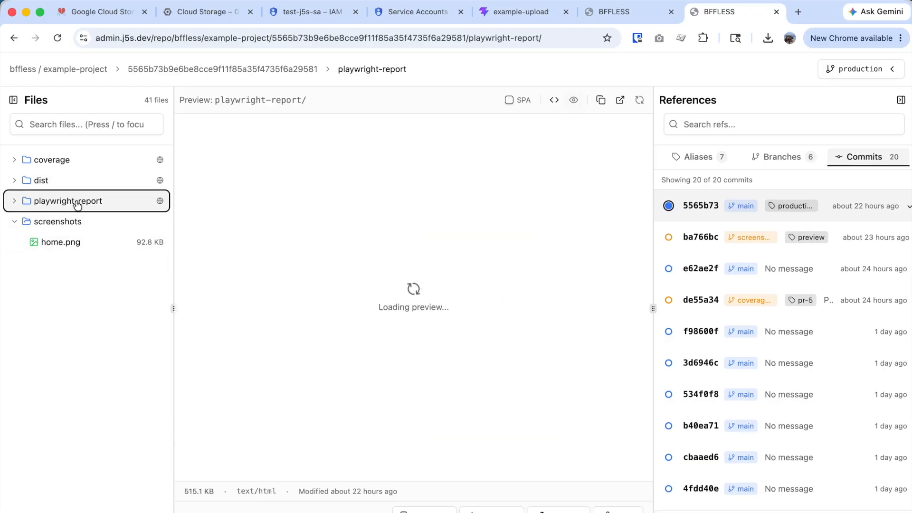
{"action": "left_click", "coordinate": [13, 203]}
{"action": "left_click", "coordinate": [45, 222]}
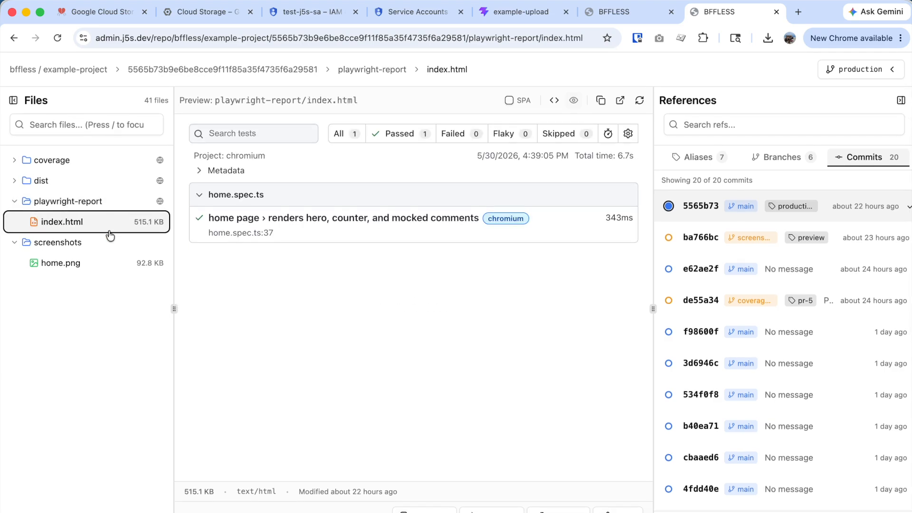
{"action": "left_click", "coordinate": [28, 181]}
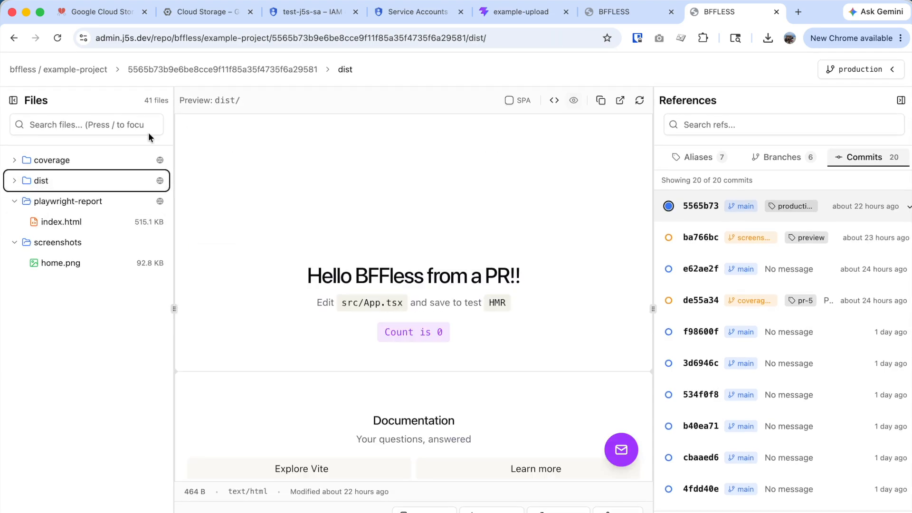
- Open and cancel a new example-project deployment, then go to the Repositories list
{"action": "left_click", "coordinate": [75, 69]}
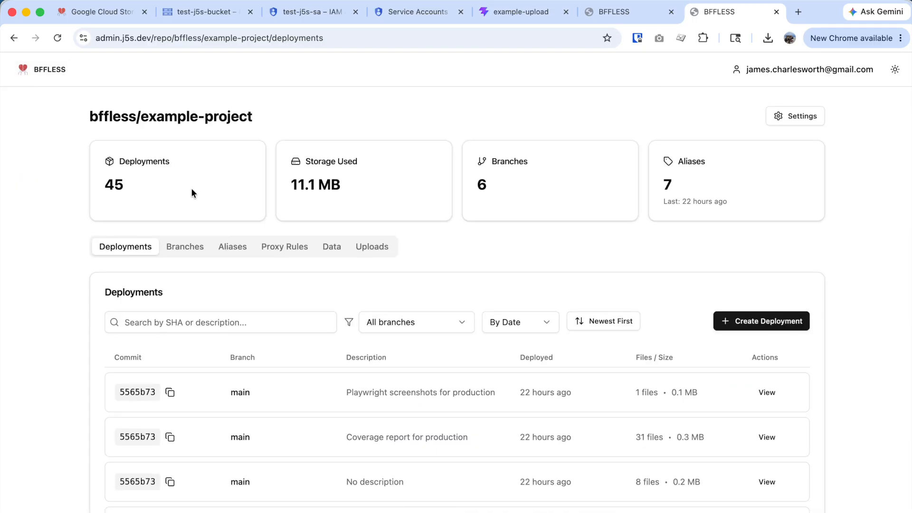
{"action": "left_click", "coordinate": [761, 321]}
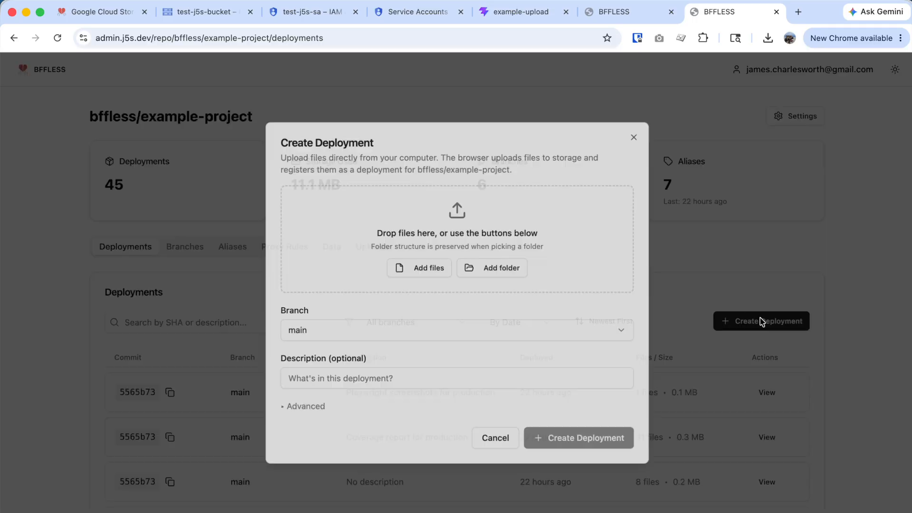
{"action": "left_click", "coordinate": [510, 443]}
{"action": "left_click", "coordinate": [22, 70]}
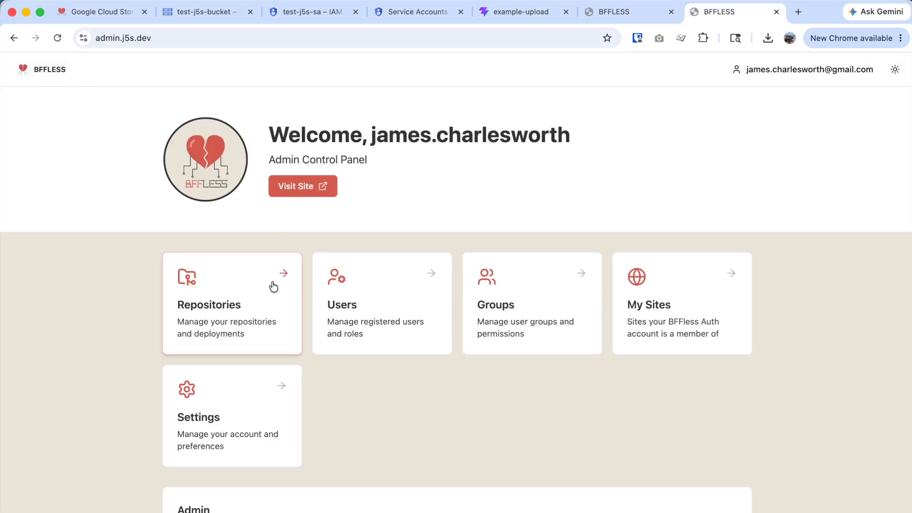
{"action": "left_click", "coordinate": [231, 337]}
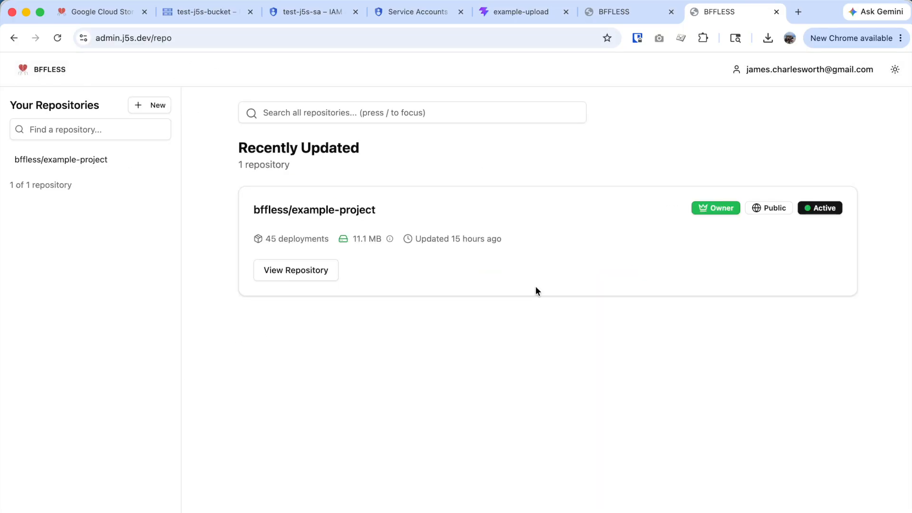
- Create a new repository with owner 'test' and name 'foo'
{"action": "left_click", "coordinate": [154, 105]}
{"action": "left_click", "coordinate": [381, 272]}
{"action": "type", "text": "test"}
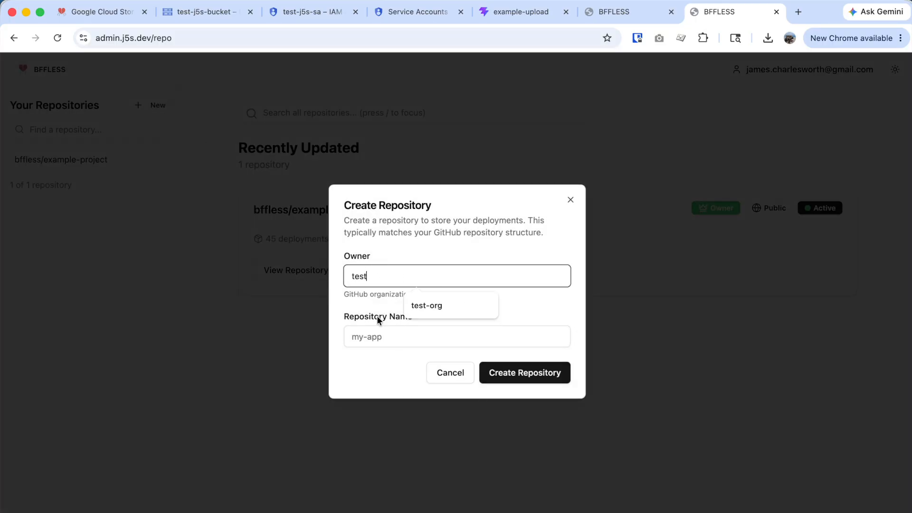
{"action": "left_click", "coordinate": [371, 339]}
{"action": "type", "text": "foo"}
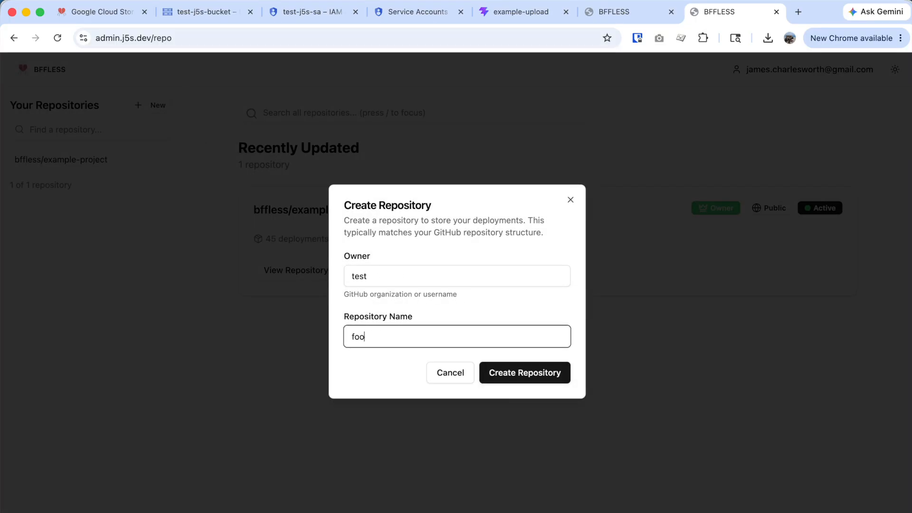
{"action": "left_click", "coordinate": [497, 377]}
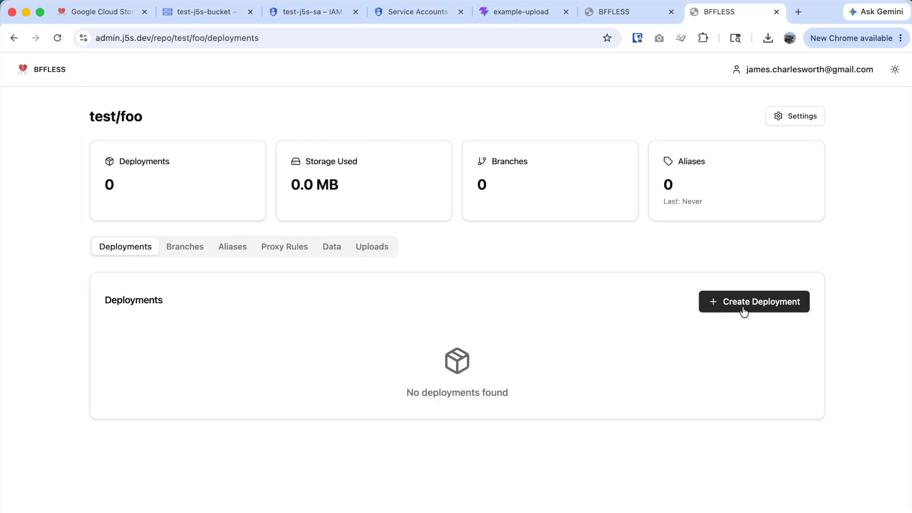
- Start a test/foo deployment and upload the 8 files from the dist folder
{"action": "left_click", "coordinate": [744, 312]}
{"action": "left_click", "coordinate": [514, 269]}
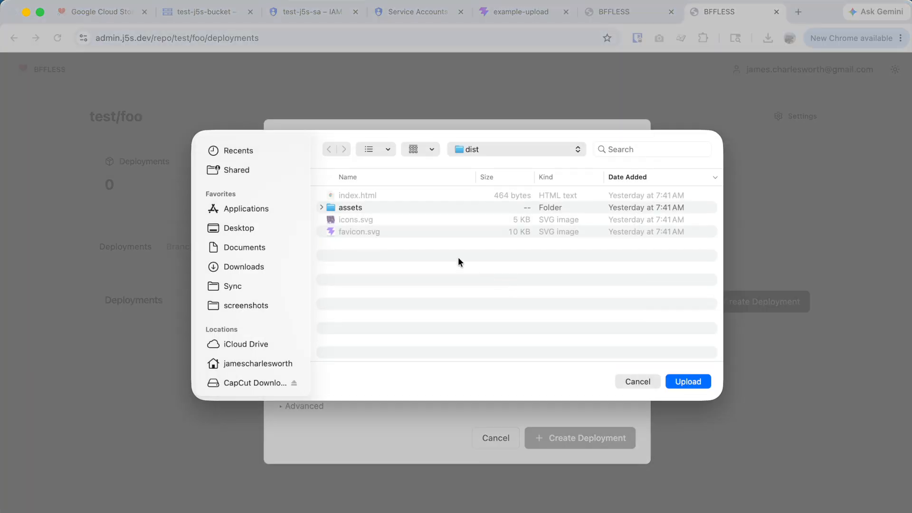
{"action": "left_click", "coordinate": [678, 383]}
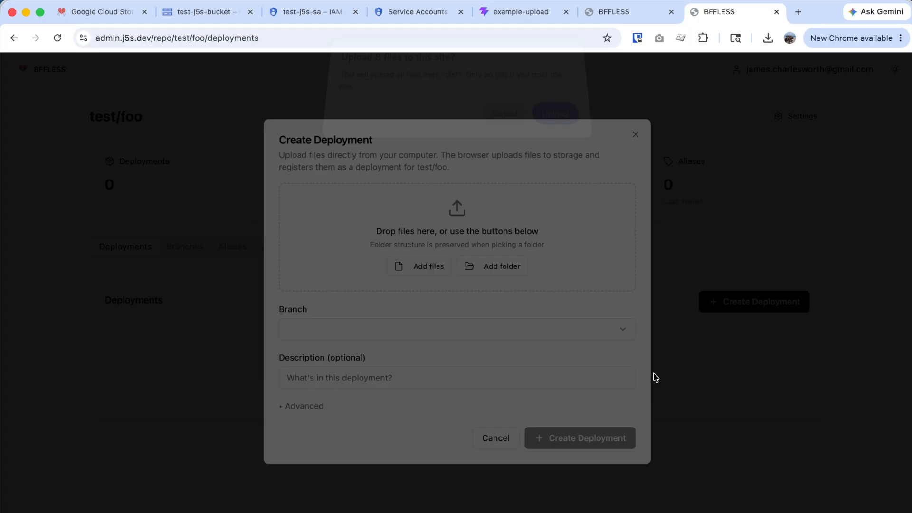
{"action": "left_click", "coordinate": [566, 127]}
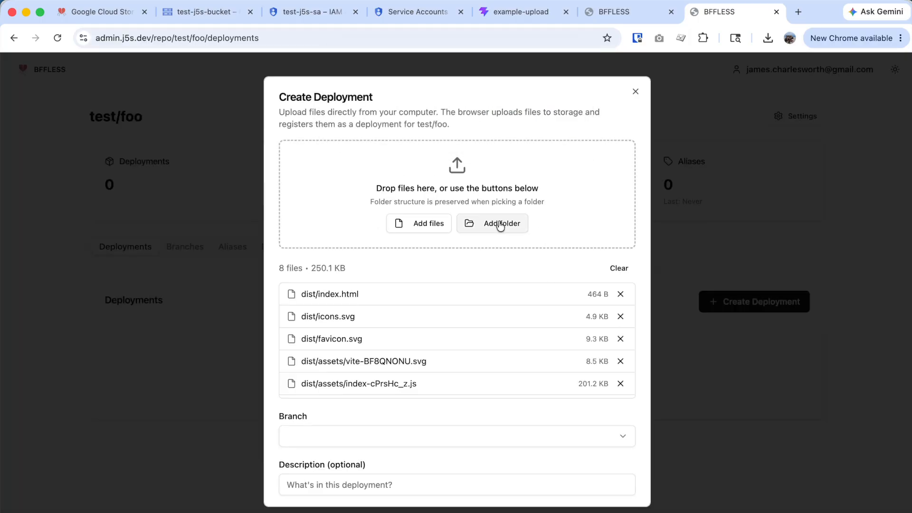
{"action": "scroll", "coordinate": [483, 375], "scroll_direction": "down", "scroll_amount": 3}
- Deploy the uploaded files to a new branch named 'main'
{"action": "left_click", "coordinate": [365, 436]}
{"action": "left_click", "coordinate": [347, 463]}
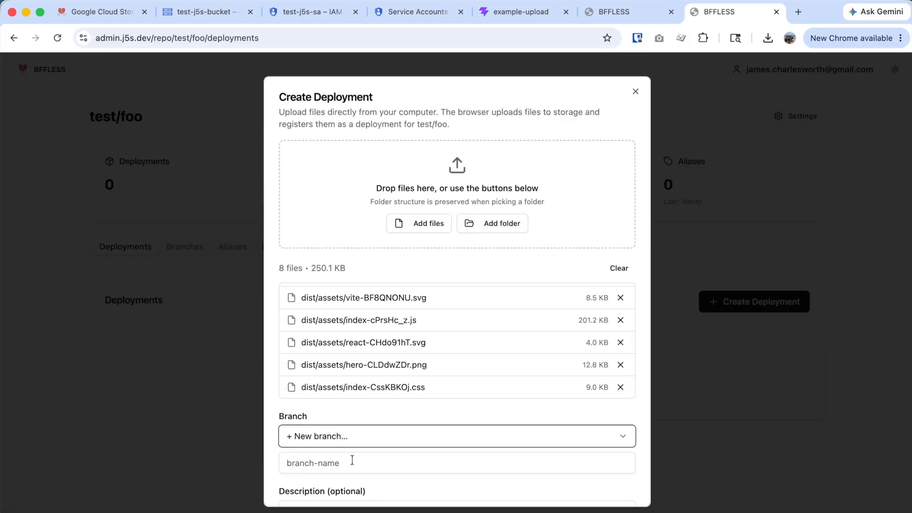
{"action": "type", "text": "m"}
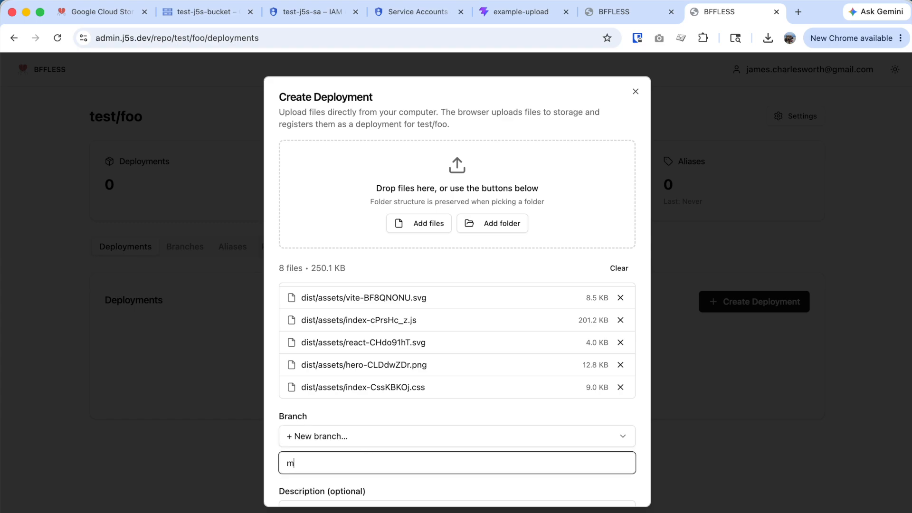
{"action": "type", "text": "ain"}
{"action": "scroll", "coordinate": [435, 456], "scroll_direction": "down", "scroll_amount": 5}
{"action": "left_click", "coordinate": [532, 480]}
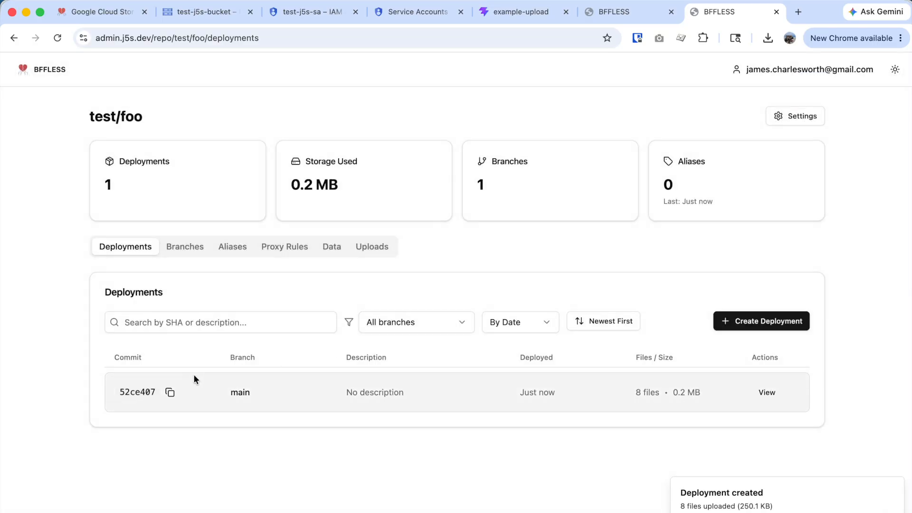
- Preview the new 52ce407 deployment, then return to the test-j5s-bucket browser
{"action": "left_click", "coordinate": [765, 393]}
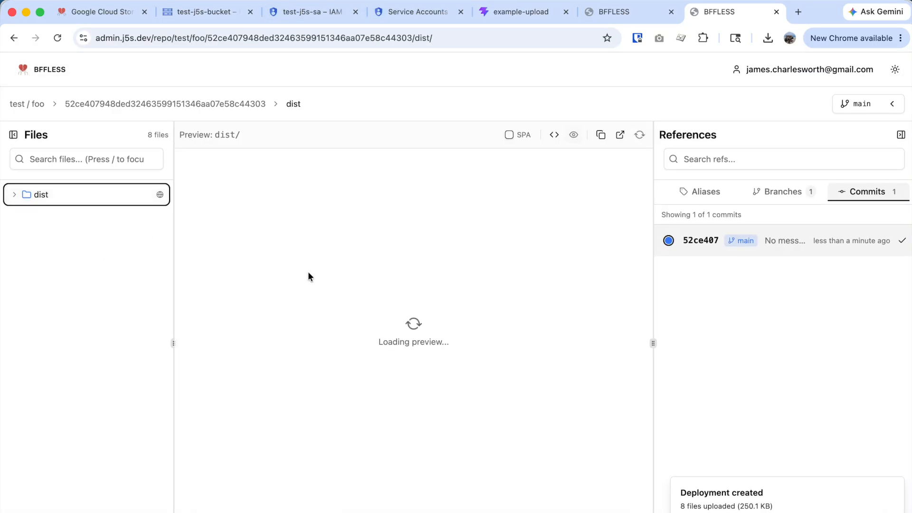
{"action": "scroll", "coordinate": [398, 340], "scroll_direction": "down", "scroll_amount": 5}
{"action": "scroll", "coordinate": [396, 338], "scroll_direction": "up", "scroll_amount": 5}
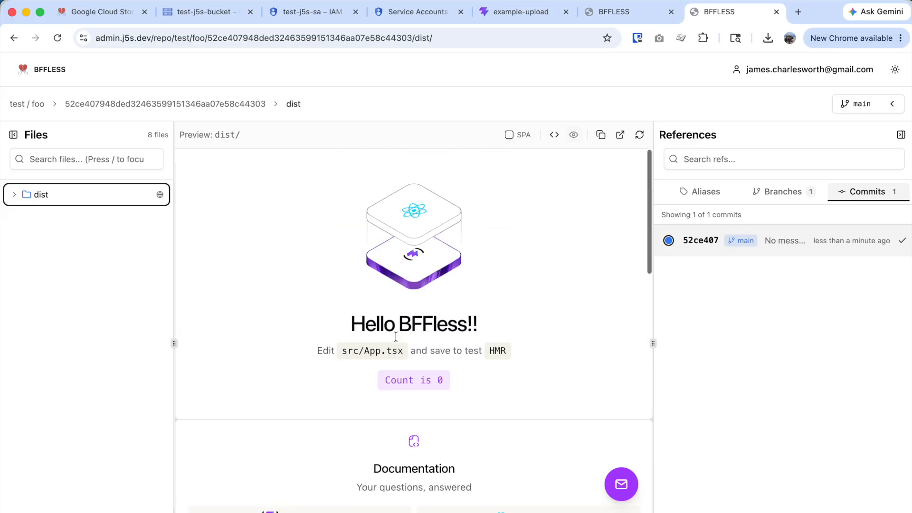
{"action": "left_click", "coordinate": [171, 14]}
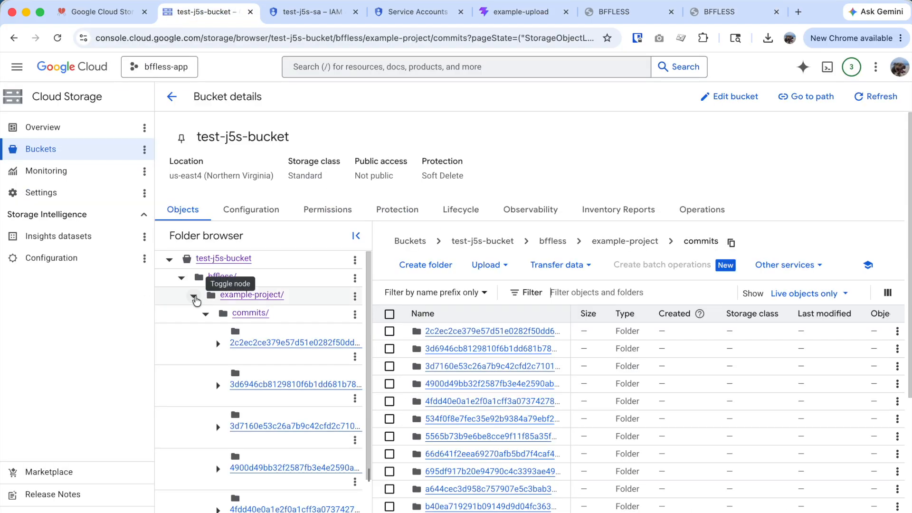
- Refresh the bucket and expand test/foo/commits down to the new commit's dist/assets folders
{"action": "left_click", "coordinate": [194, 296]}
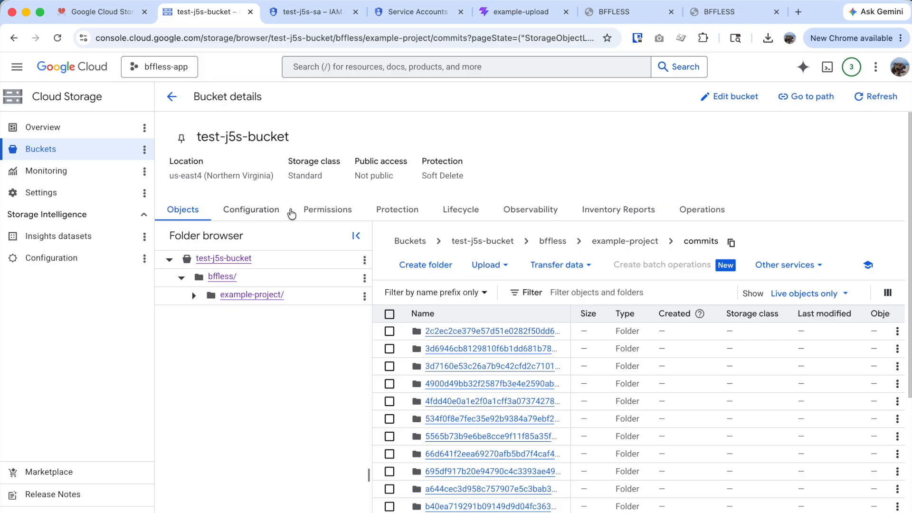
{"action": "left_click", "coordinate": [879, 97]}
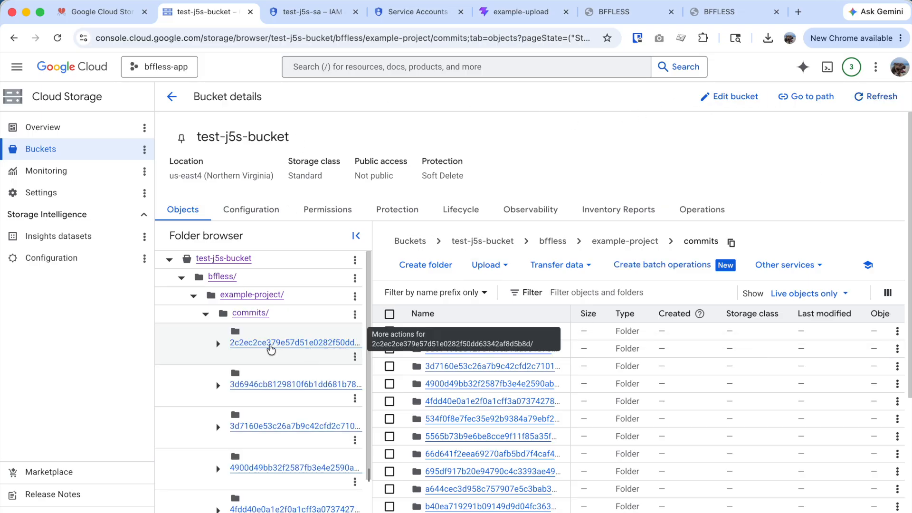
{"action": "left_click", "coordinate": [194, 296]}
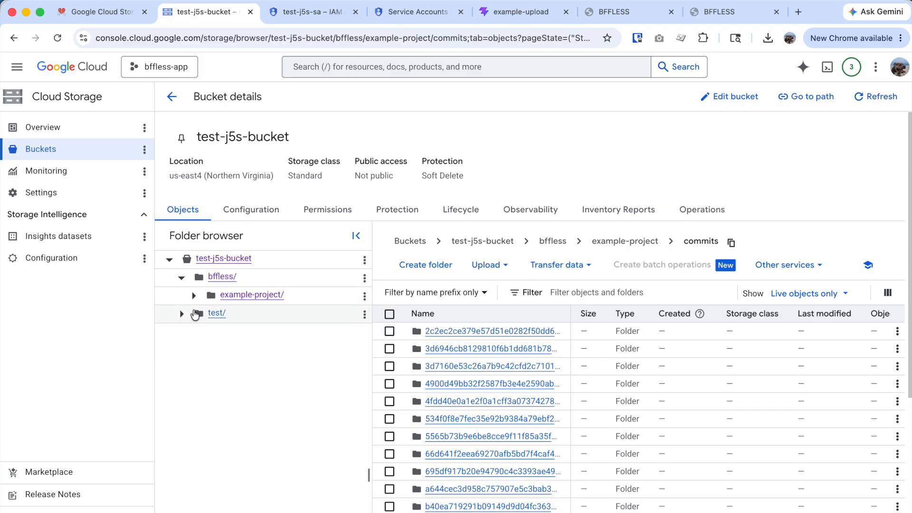
{"action": "left_click", "coordinate": [179, 313]}
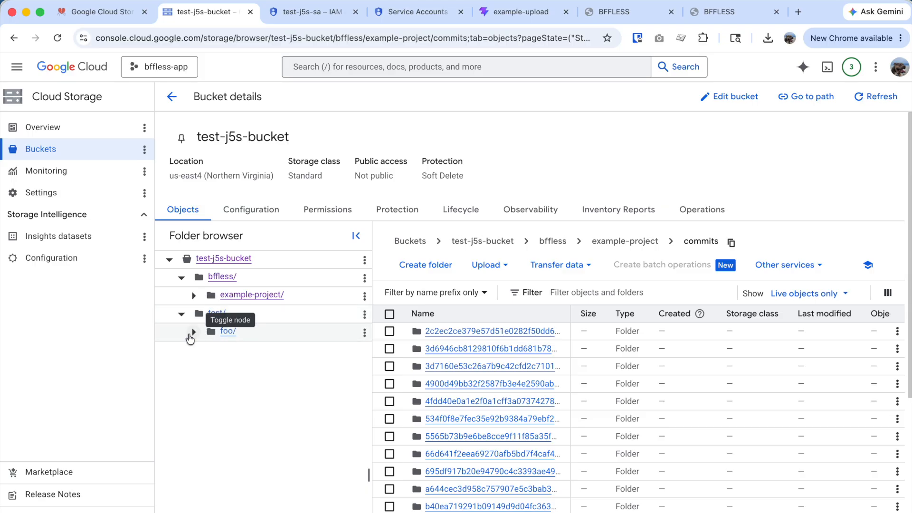
{"action": "left_click", "coordinate": [195, 335]}
{"action": "left_click", "coordinate": [206, 350]}
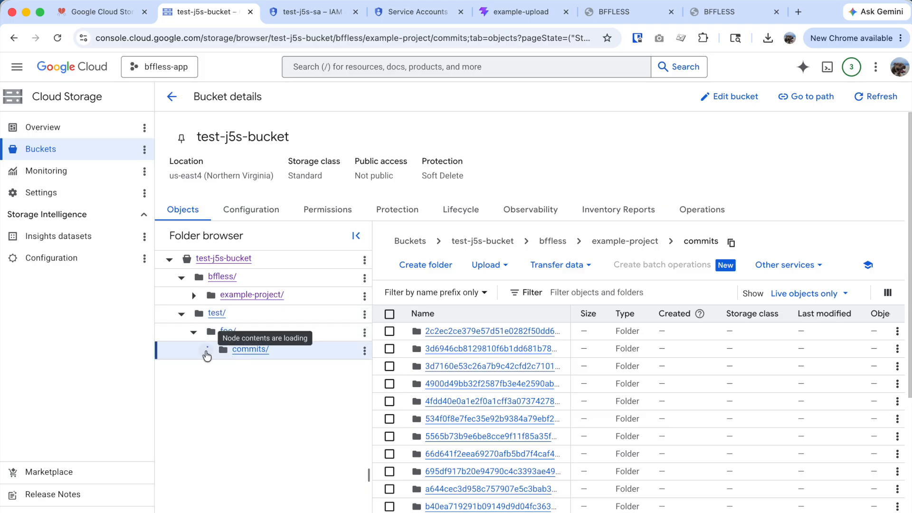
{"action": "left_click", "coordinate": [273, 380]}
{"action": "left_click", "coordinate": [230, 410]}
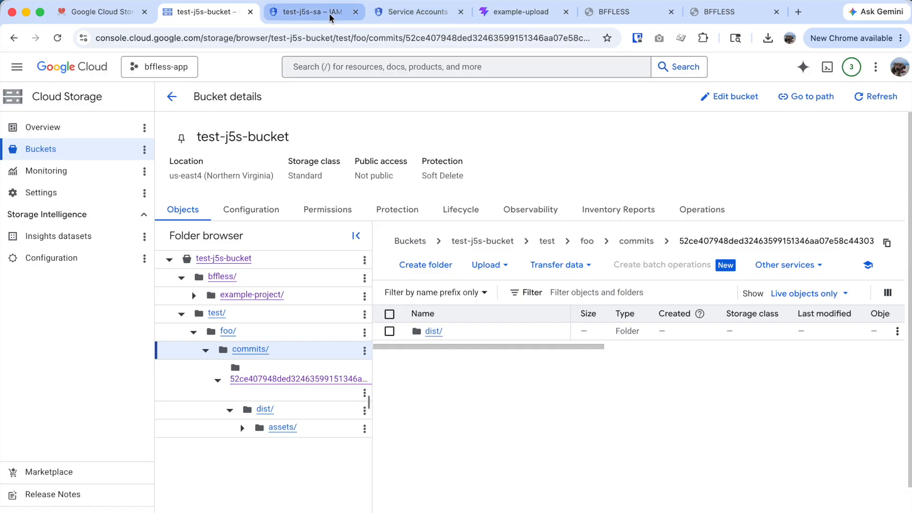
- Bring up the Google Cloud Storage Setup docs scrolled to the top
{"action": "left_click", "coordinate": [122, 17]}
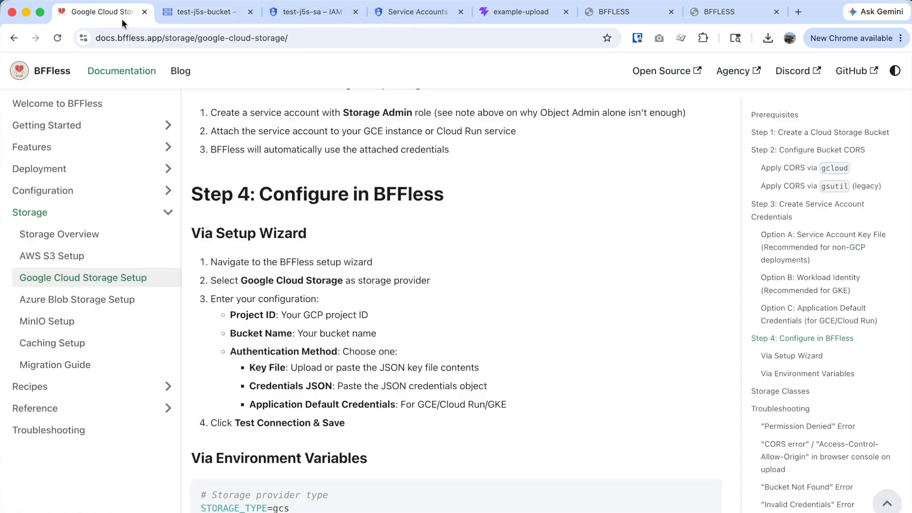
{"action": "scroll", "coordinate": [352, 146], "scroll_direction": "up", "scroll_amount": 10}
{"action": "scroll", "coordinate": [352, 145], "scroll_direction": "up", "scroll_amount": 15}
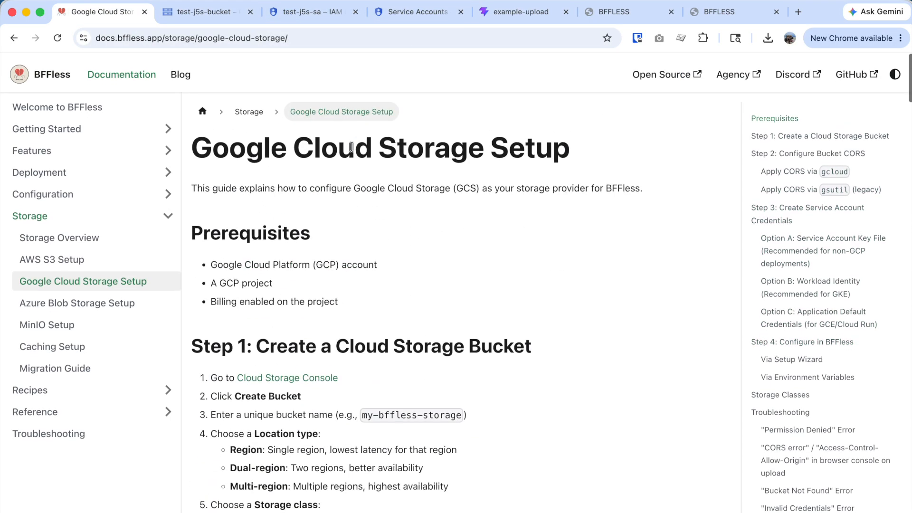